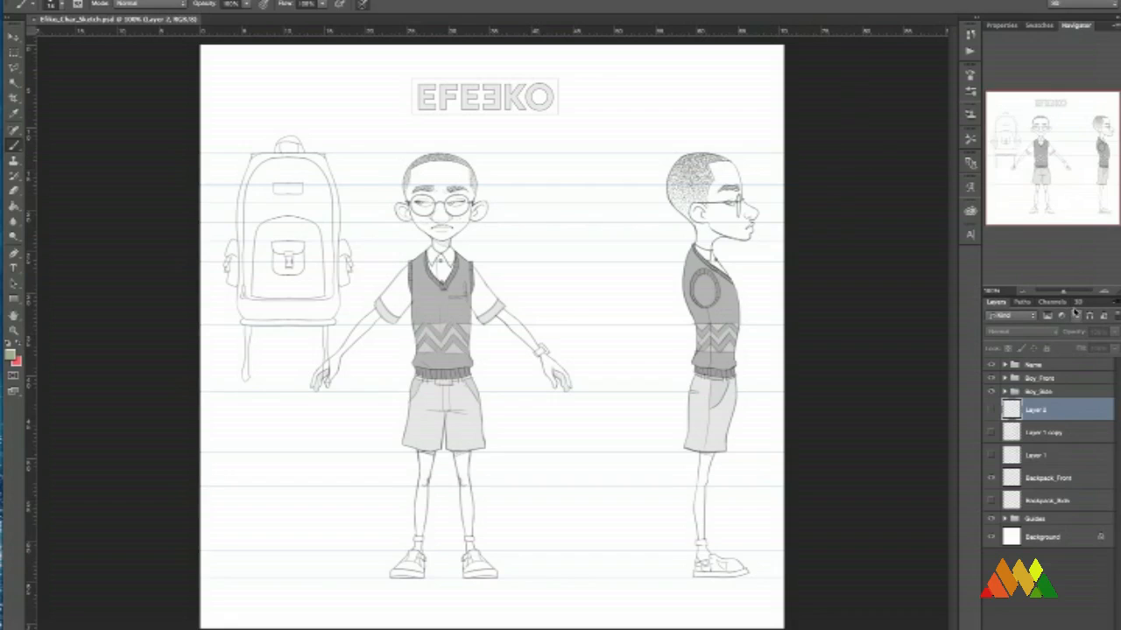
Hide the Boy_Side group and add a new layer above Layer 2.
left_click_drag(1064, 294, 1067, 290)
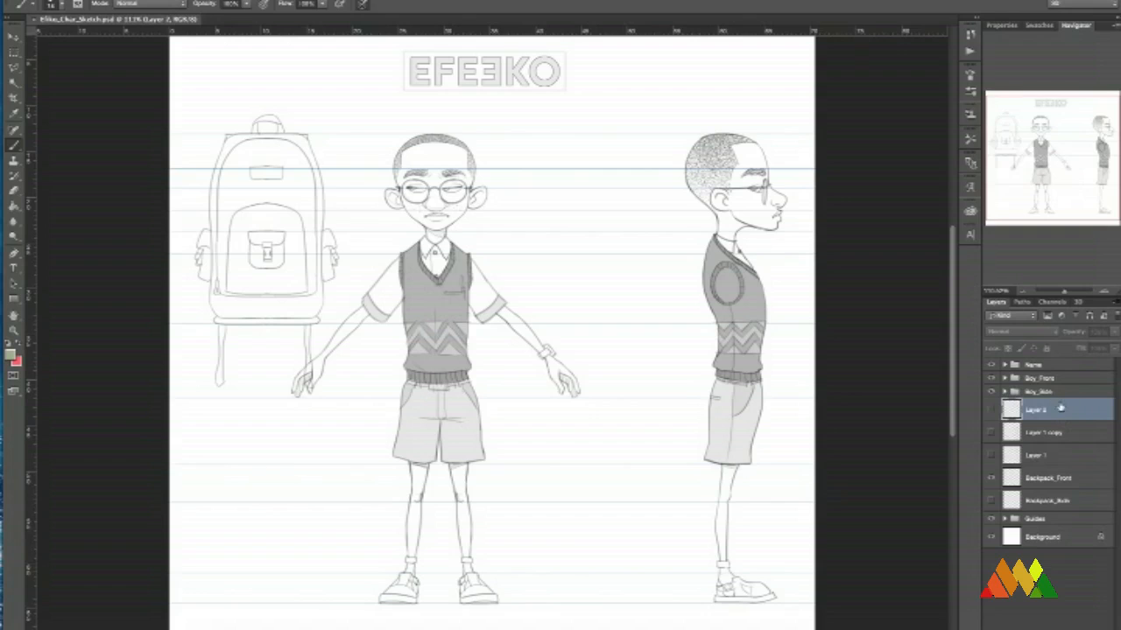
left_click(991, 500)
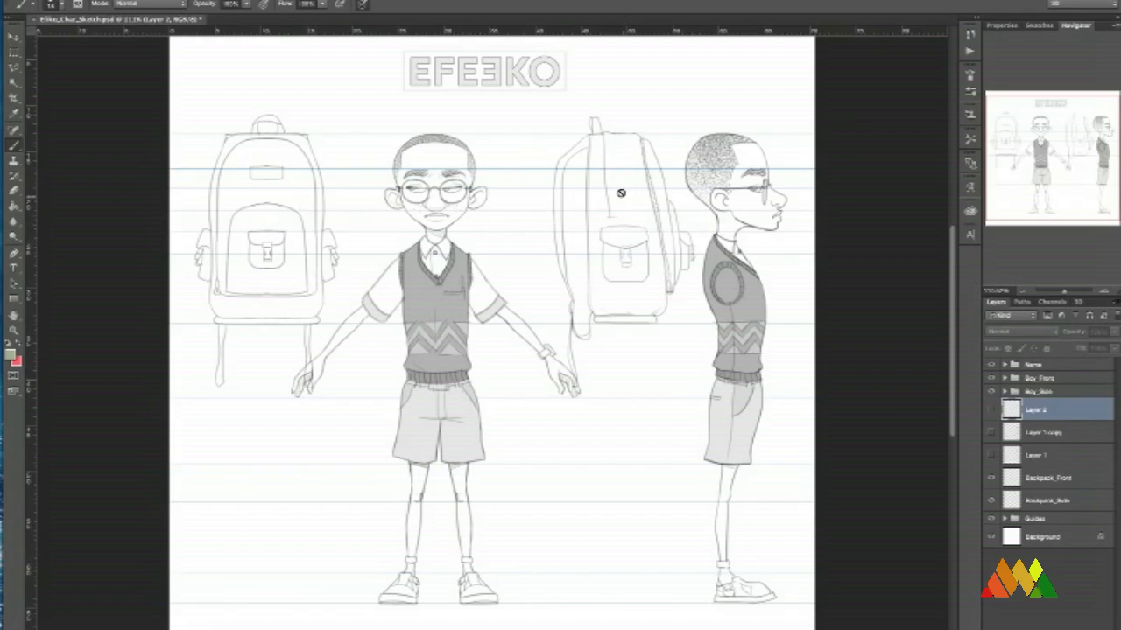
left_click(992, 502)
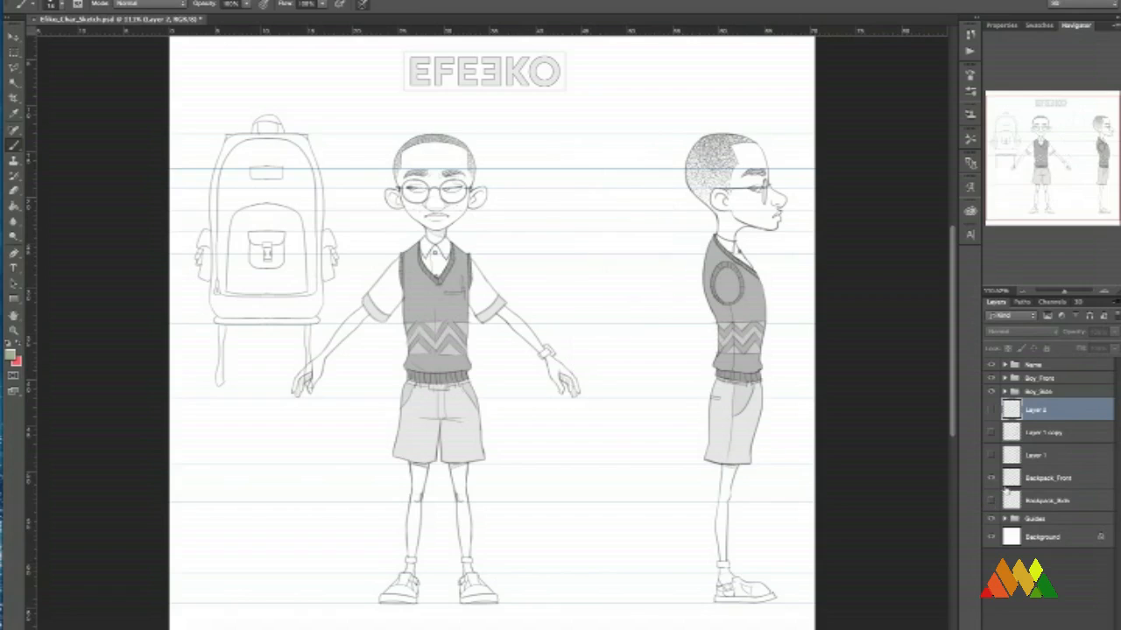
left_click(992, 391)
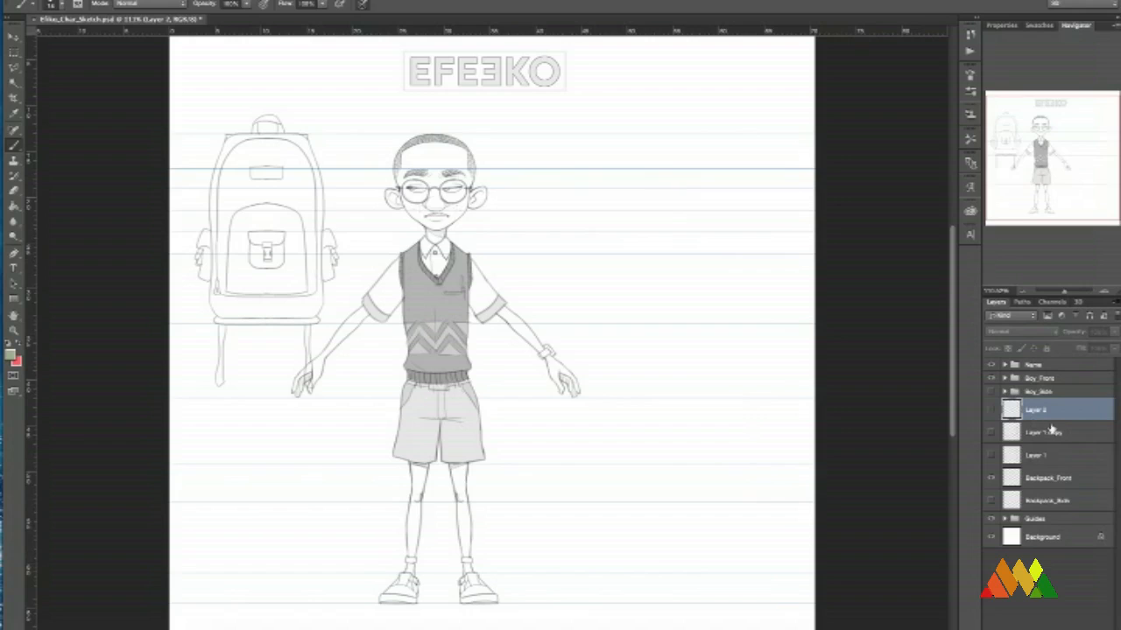
left_click(1077, 627)
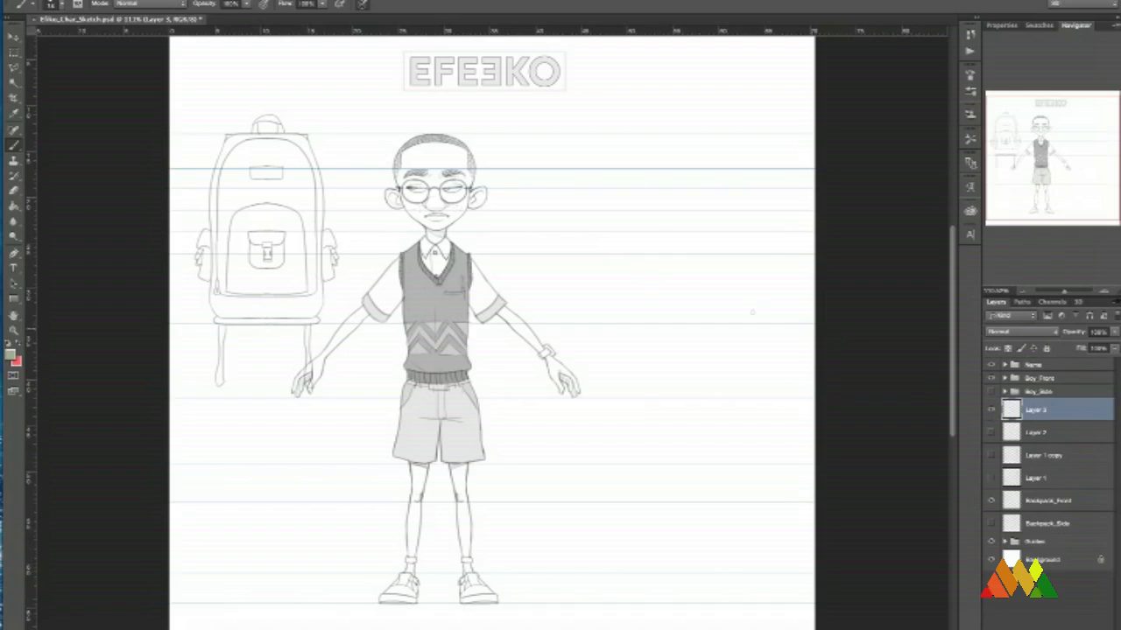
Choose the 11 px brush preset, reset the colours to default black and white, and try out the stroke beside the figure.
right_click(600, 260)
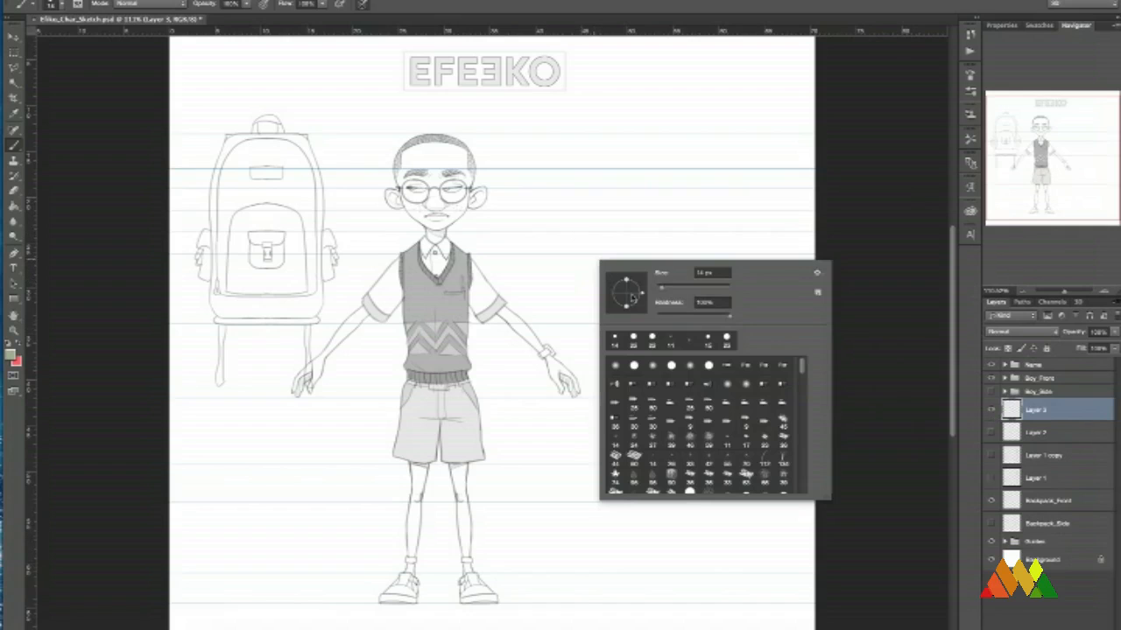
left_click(671, 342)
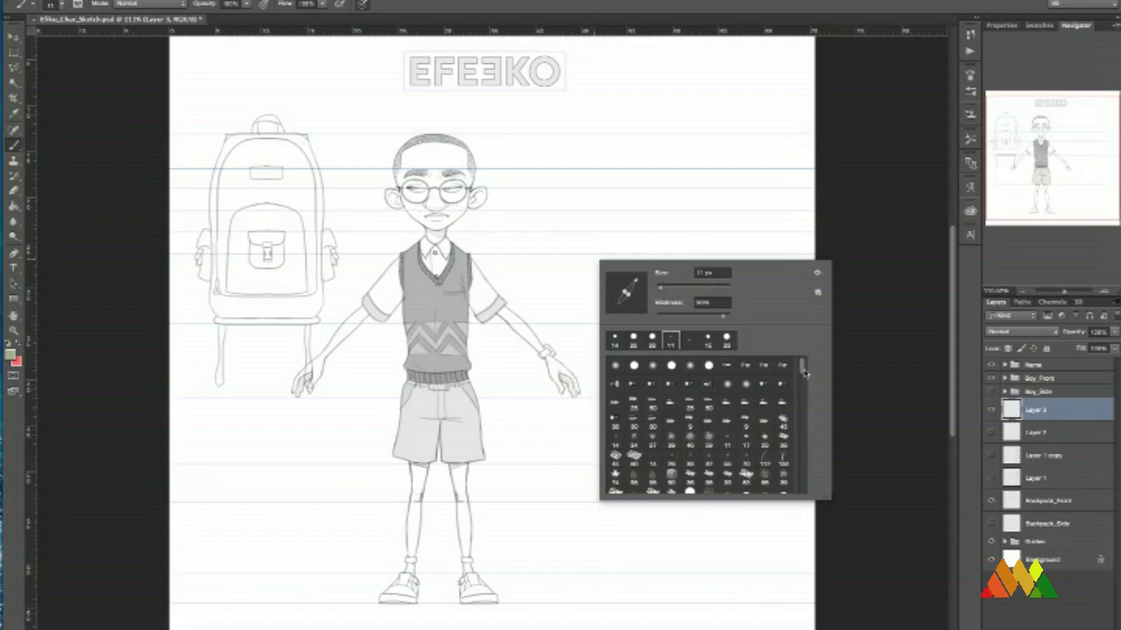
left_click_drag(801, 372, 805, 496)
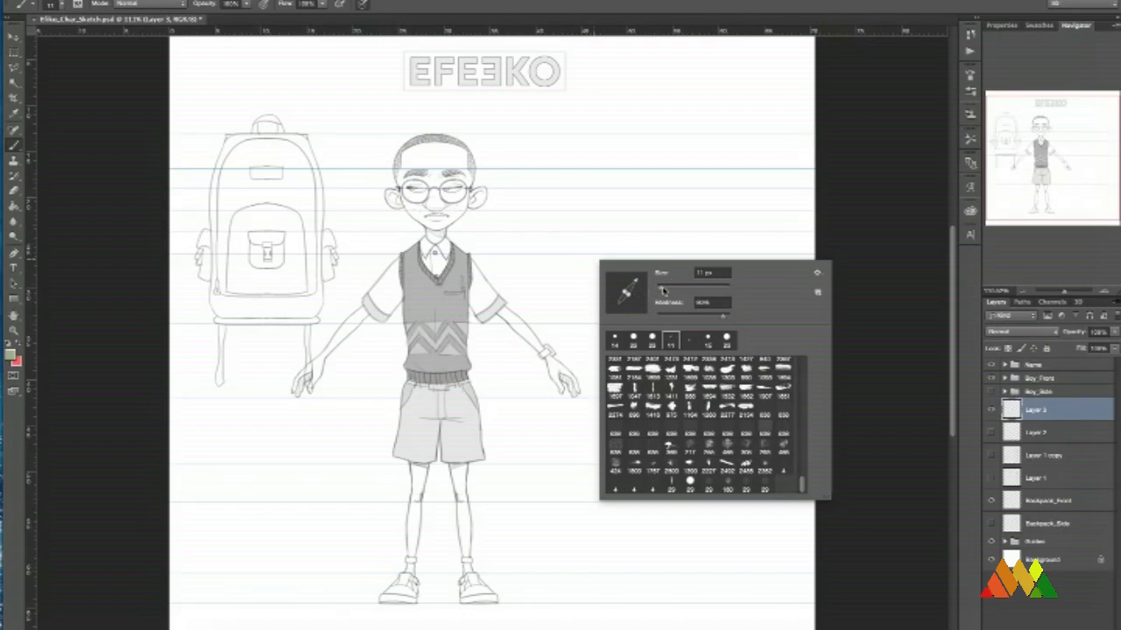
left_click(589, 191)
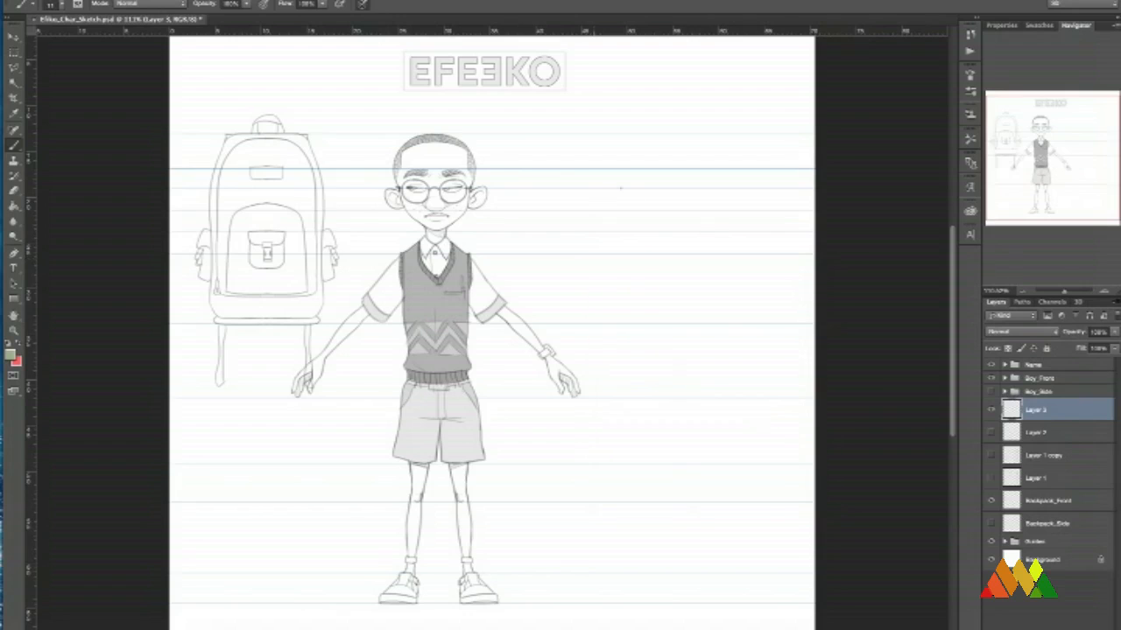
mouse_move(587, 205)
left_mouse_down()
mouse_move(625, 212)
mouse_move(644, 234)
mouse_move(667, 302)
mouse_move(706, 249)
left_mouse_up()
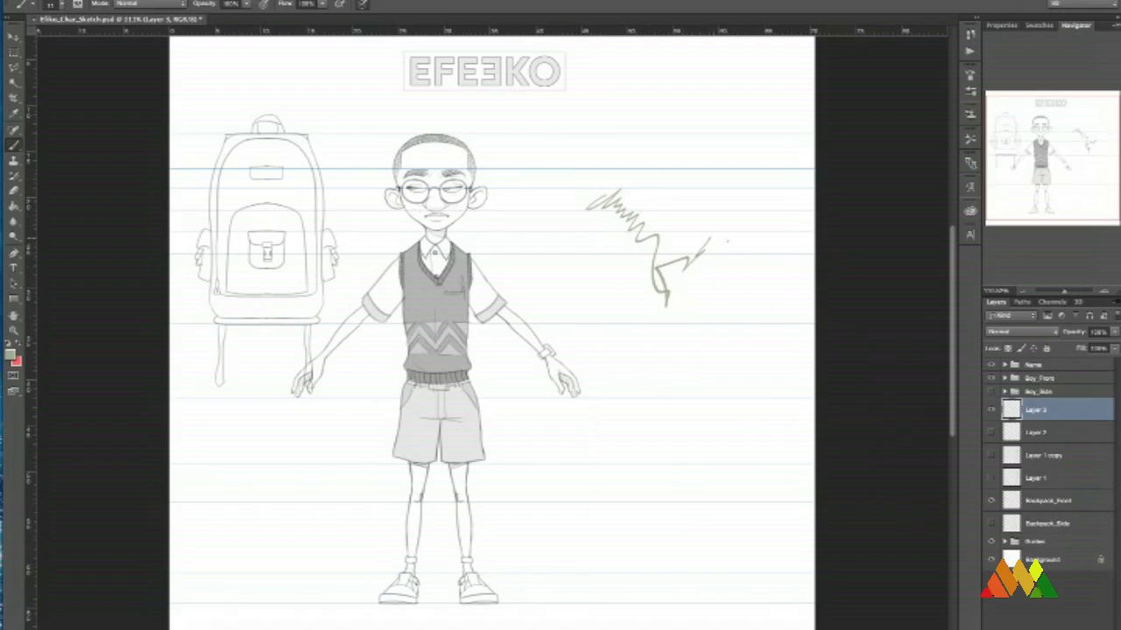
key("ctrl+z")
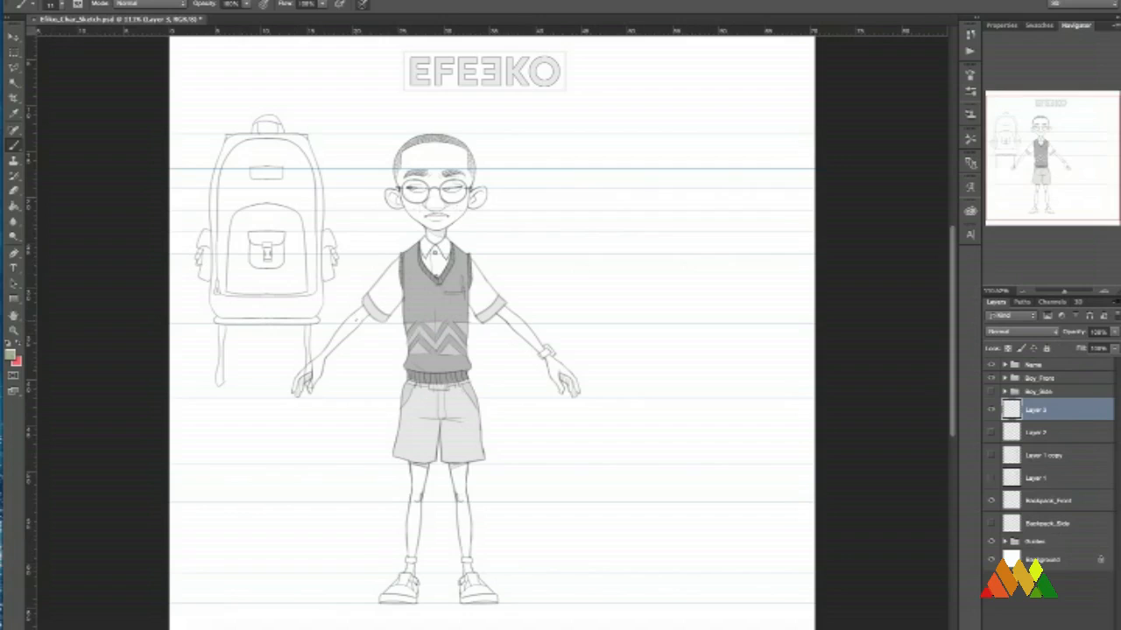
key("d")
left_click_drag(630, 199, 702, 261)
key("ctrl+z")
Sketch the side-view skull curve from the back of the head over the forehead to the nose, aligned with the front view's guides.
left_click_drag(1062, 296, 1068, 296)
left_click_drag(724, 244, 686, 281)
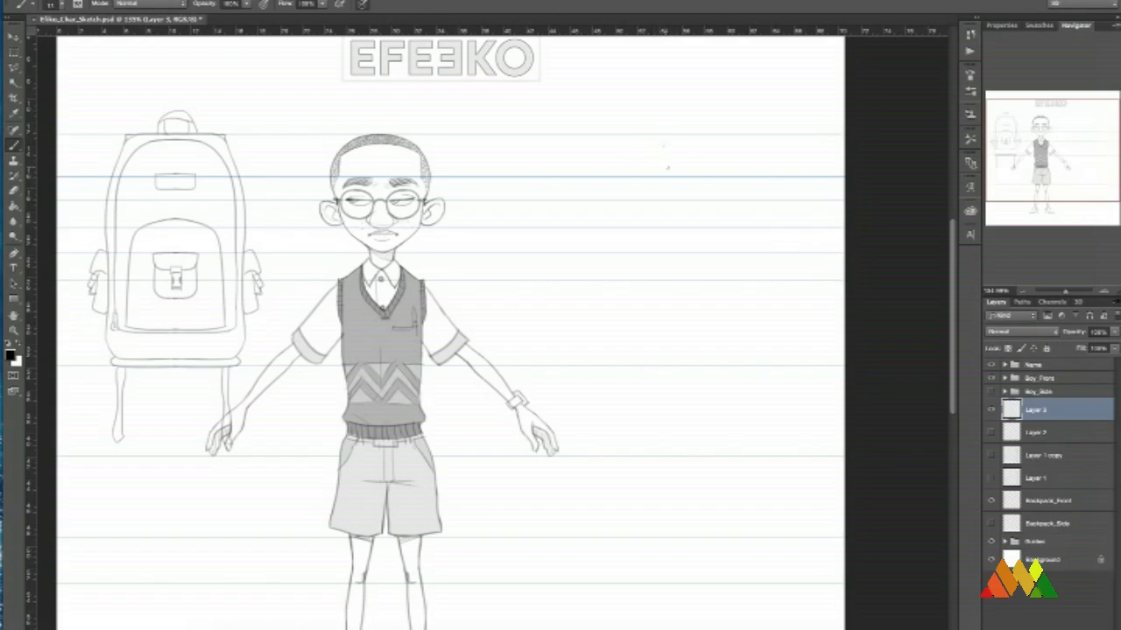
left_click_drag(663, 145, 611, 145)
key("ctrl+z")
left_click_drag(638, 136, 574, 179)
mouse_move(637, 135)
left_mouse_down()
mouse_move(661, 147)
mouse_move(677, 178)
mouse_move(676, 209)
mouse_move(694, 220)
mouse_move(679, 228)
left_mouse_up()
key("ctrl+z")
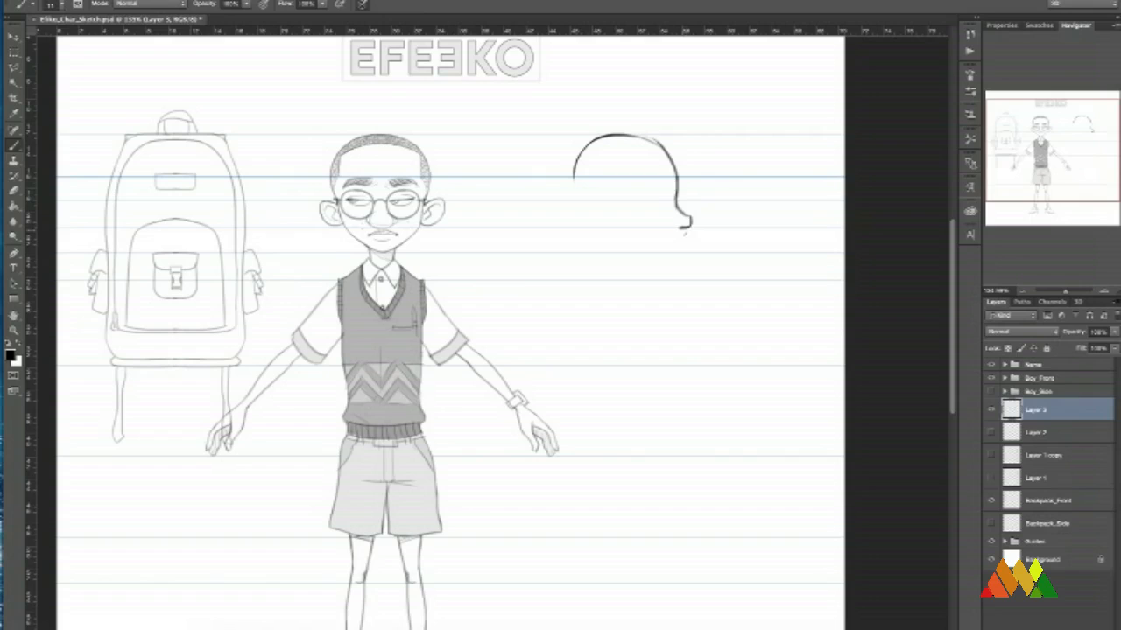
key("ctrl+z")
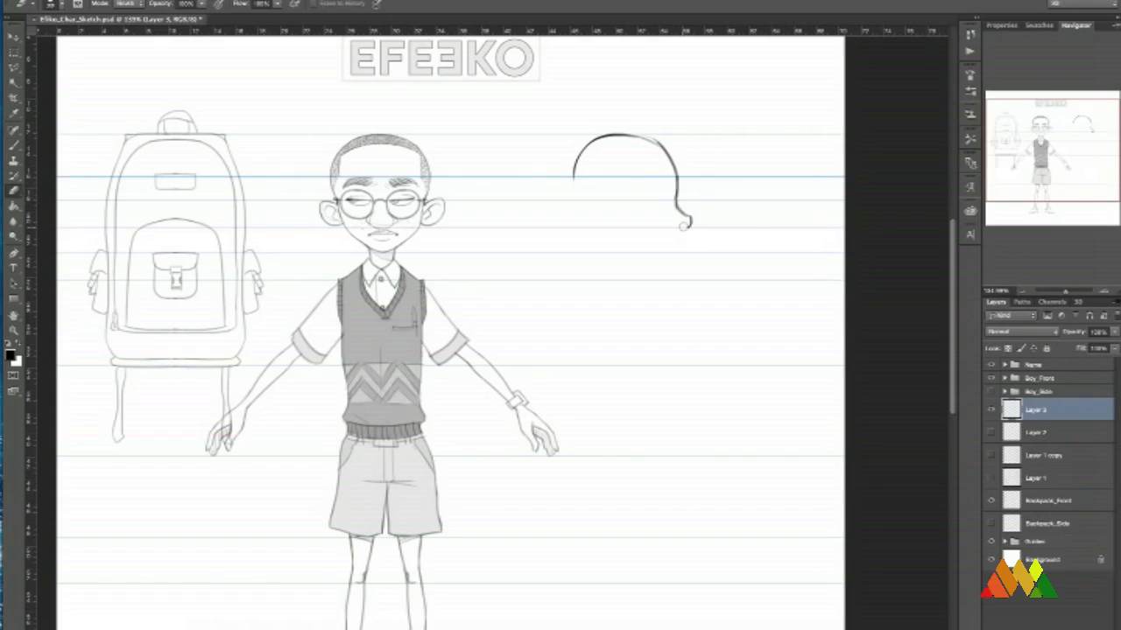
left_click_drag(691, 223, 680, 228)
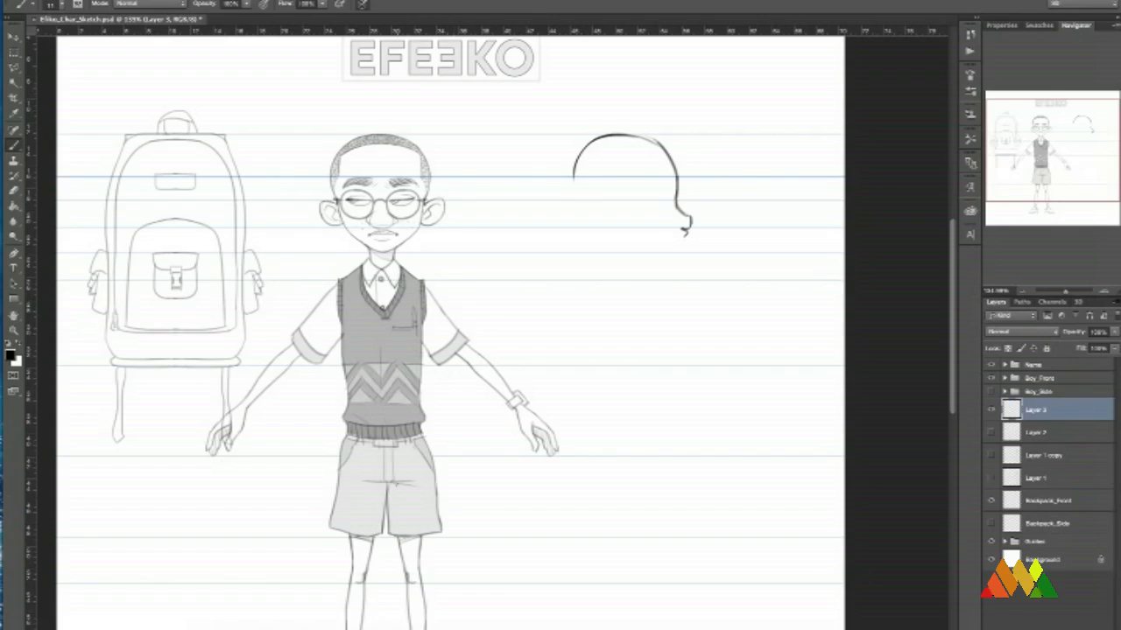
Draw two arrows pointing from the front view's head and shorts towards the side-view area.
scroll(498, 420, "down", 4)
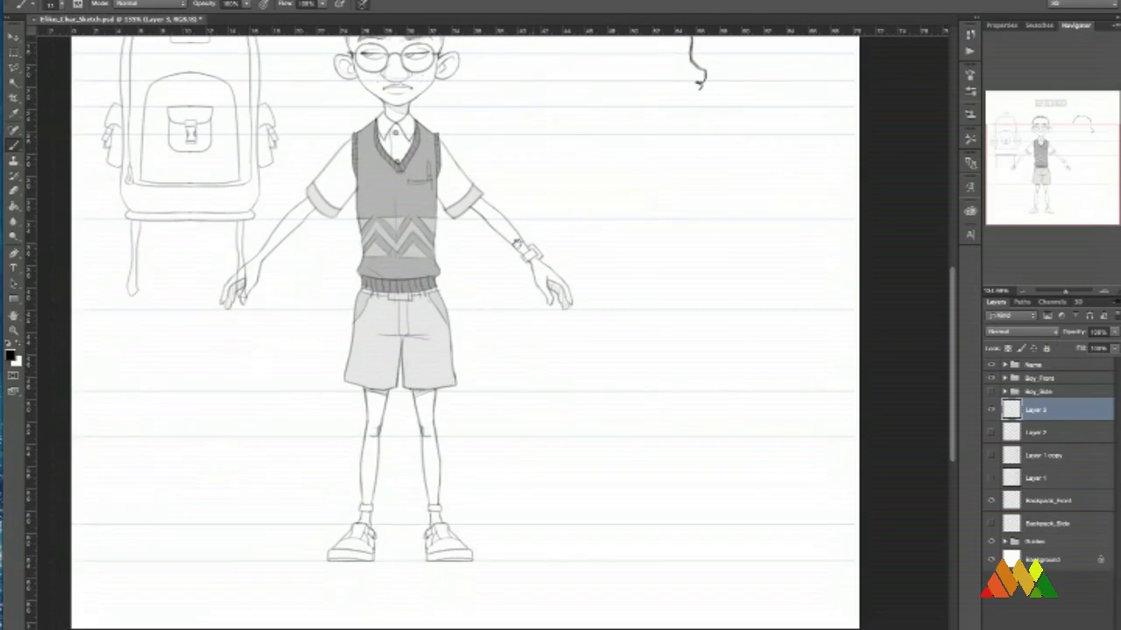
scroll(487, 356, "up", 4)
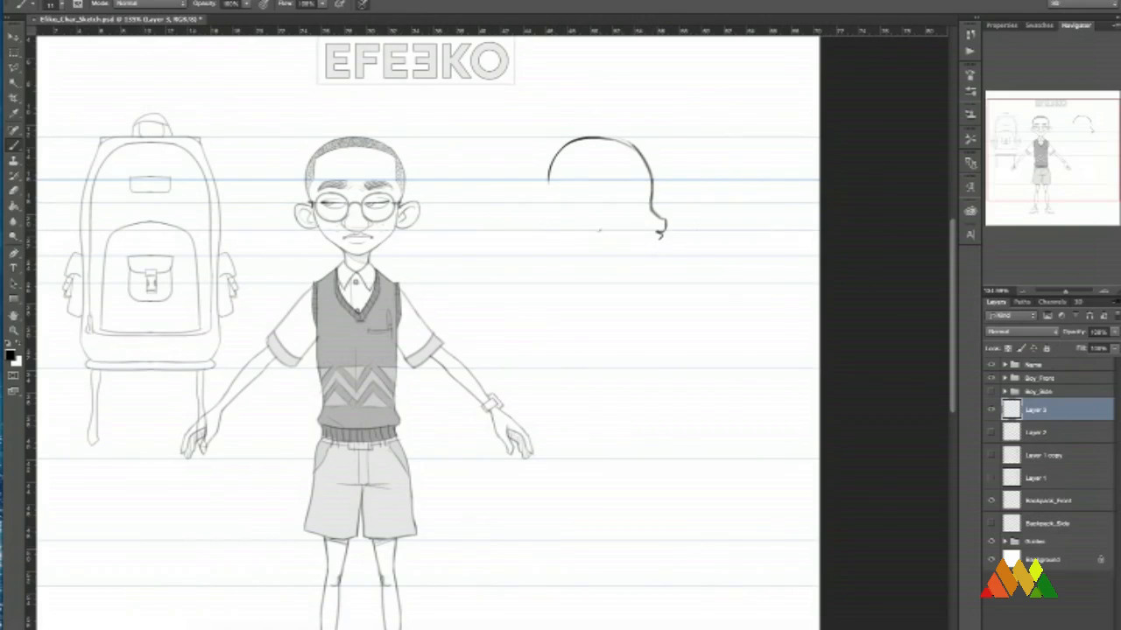
left_click_drag(430, 199, 487, 196)
left_click_drag(468, 187, 471, 204)
mouse_move(430, 509)
left_mouse_down()
mouse_move(488, 505)
mouse_move(469, 517)
left_mouse_up()
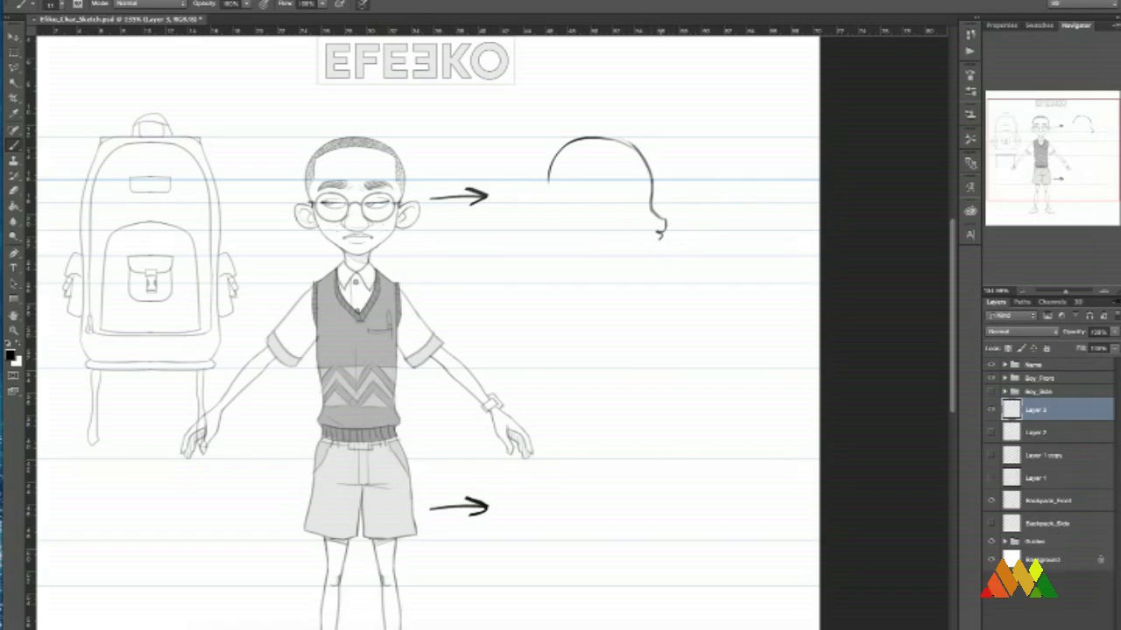
Sketch the profile's lips and chin below the nose, erasing and redrawing the lips.
left_click_drag(662, 237, 659, 250)
left_click_drag(657, 253, 632, 256)
key("e")
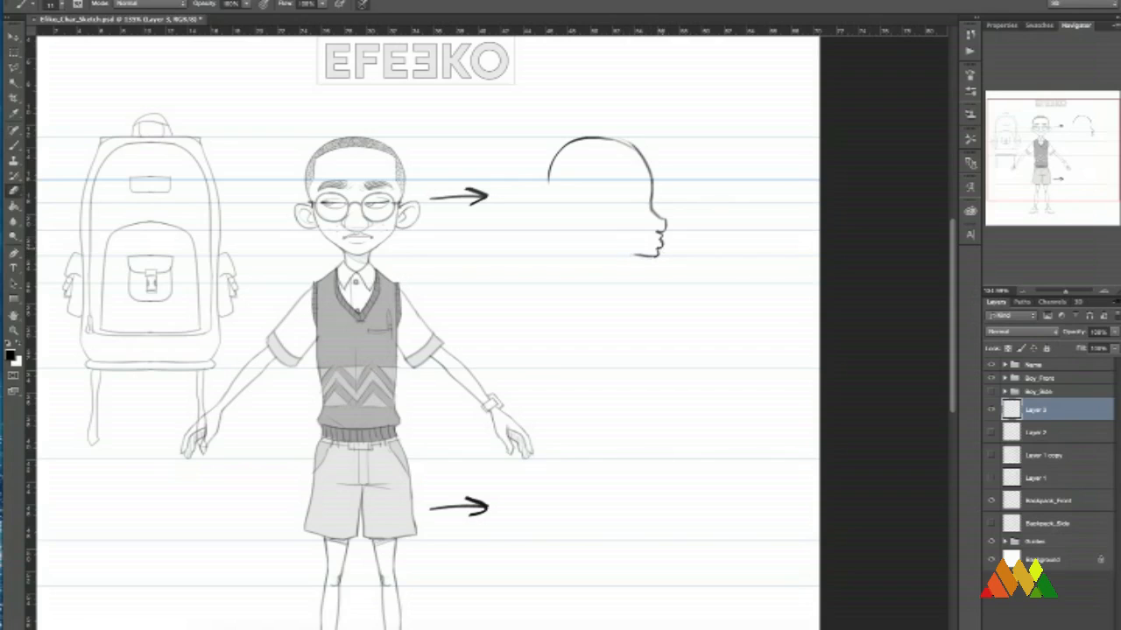
key("b")
key("e")
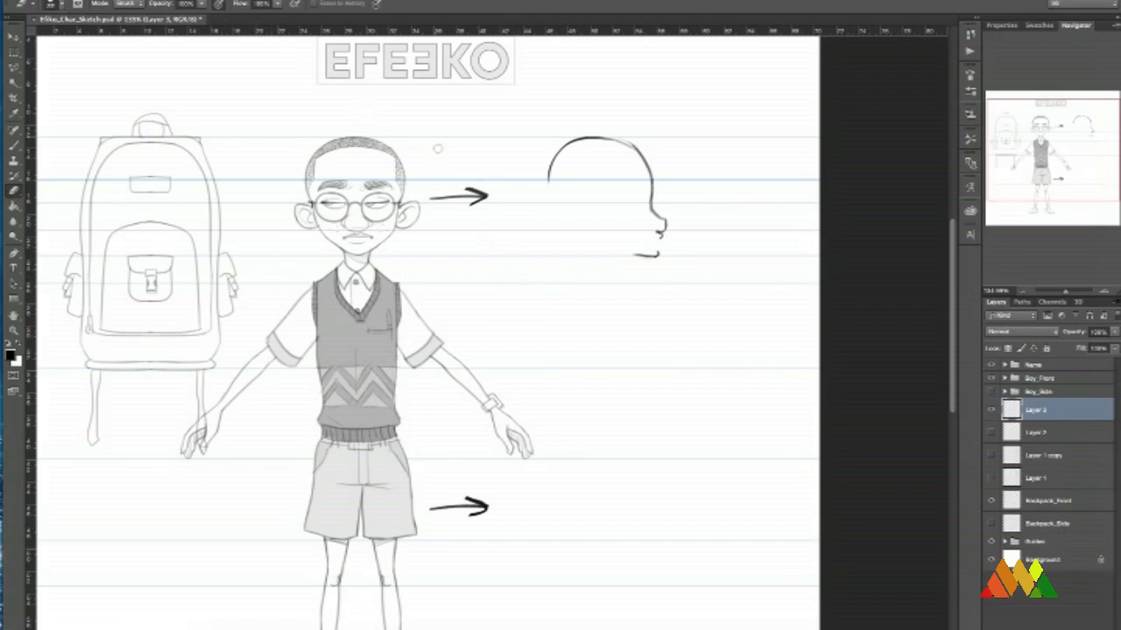
key("b")
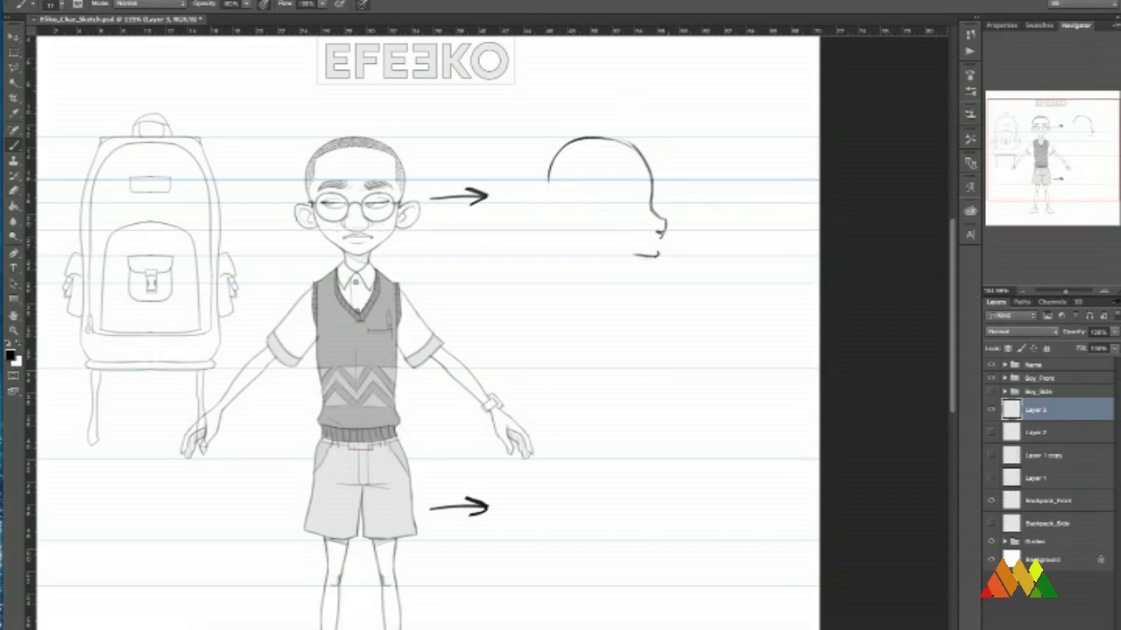
left_click_drag(661, 234, 659, 246)
Draw the jawline back from the chin and add the ear with its inner detail.
mouse_move(631, 256)
left_mouse_down()
mouse_move(597, 243)
mouse_move(646, 257)
mouse_move(587, 224)
left_mouse_up()
mouse_move(593, 203)
left_mouse_down()
mouse_move(577, 204)
mouse_move(585, 228)
mouse_move(593, 204)
mouse_move(581, 220)
left_mouse_up()
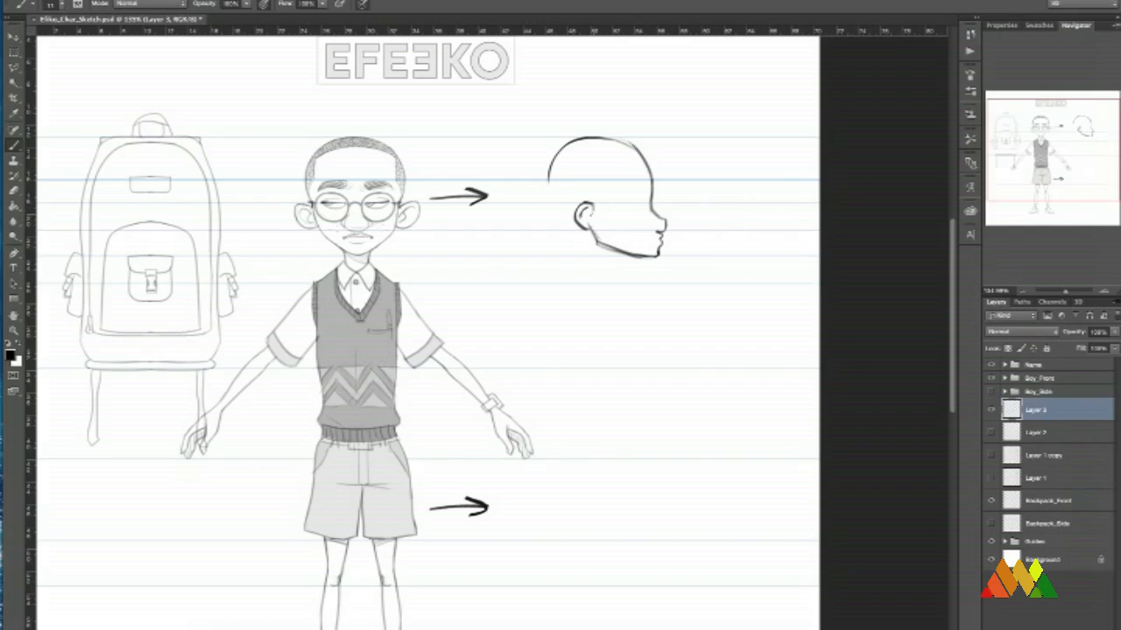
left_click_drag(593, 211, 587, 219)
Draw the profile's eye and add the glasses with the temple arm running back to the ear.
mouse_move(648, 200)
left_mouse_down()
mouse_move(630, 206)
mouse_move(669, 214)
left_mouse_up()
key("e")
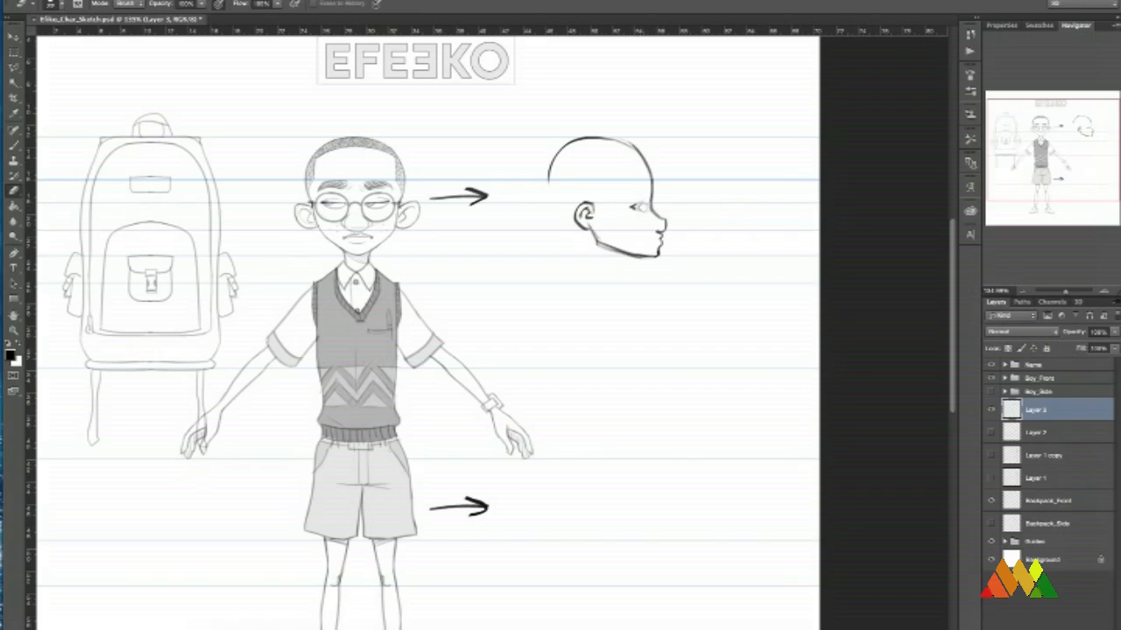
key("b")
mouse_move(643, 206)
left_mouse_down()
mouse_move(631, 208)
mouse_move(645, 224)
mouse_move(648, 211)
mouse_move(615, 201)
mouse_move(643, 202)
mouse_move(566, 217)
left_mouse_up()
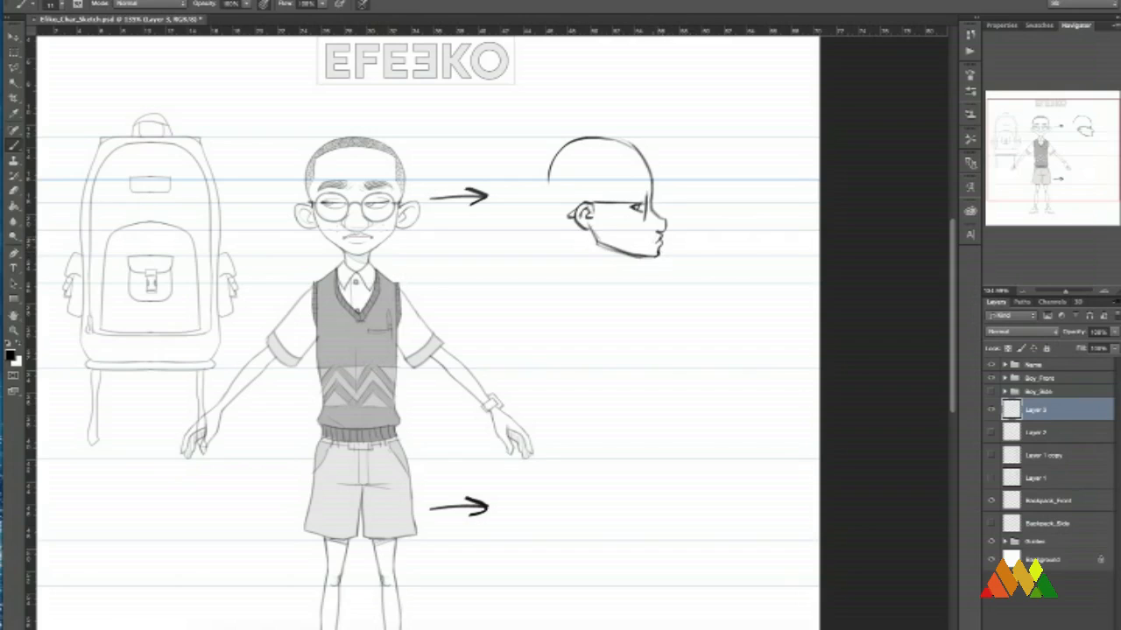
key("super+space")
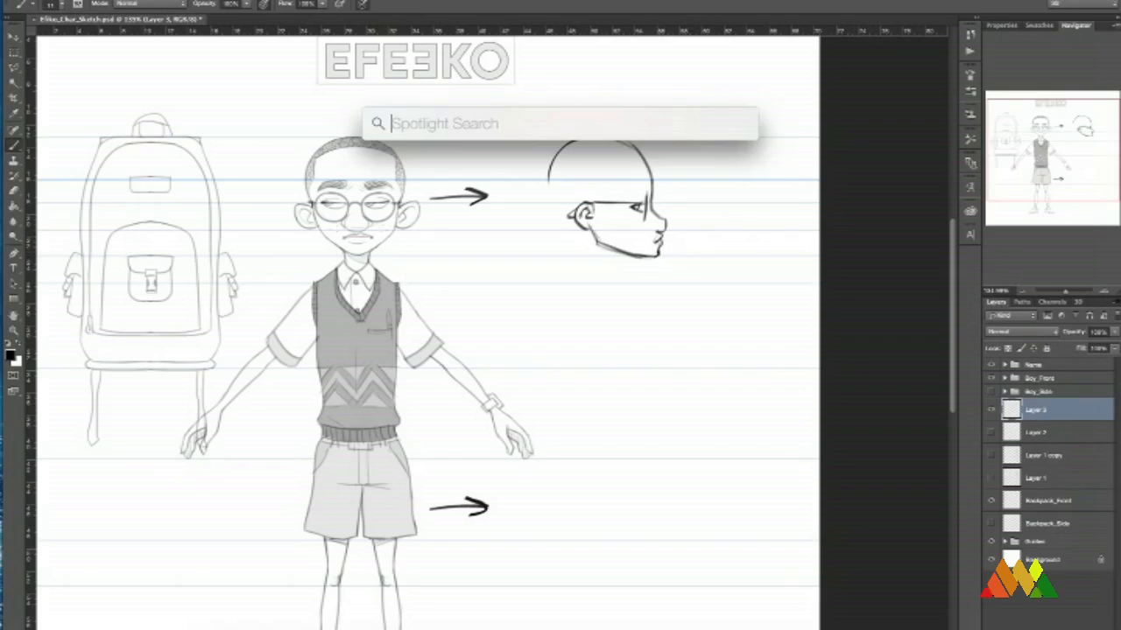
key("Escape")
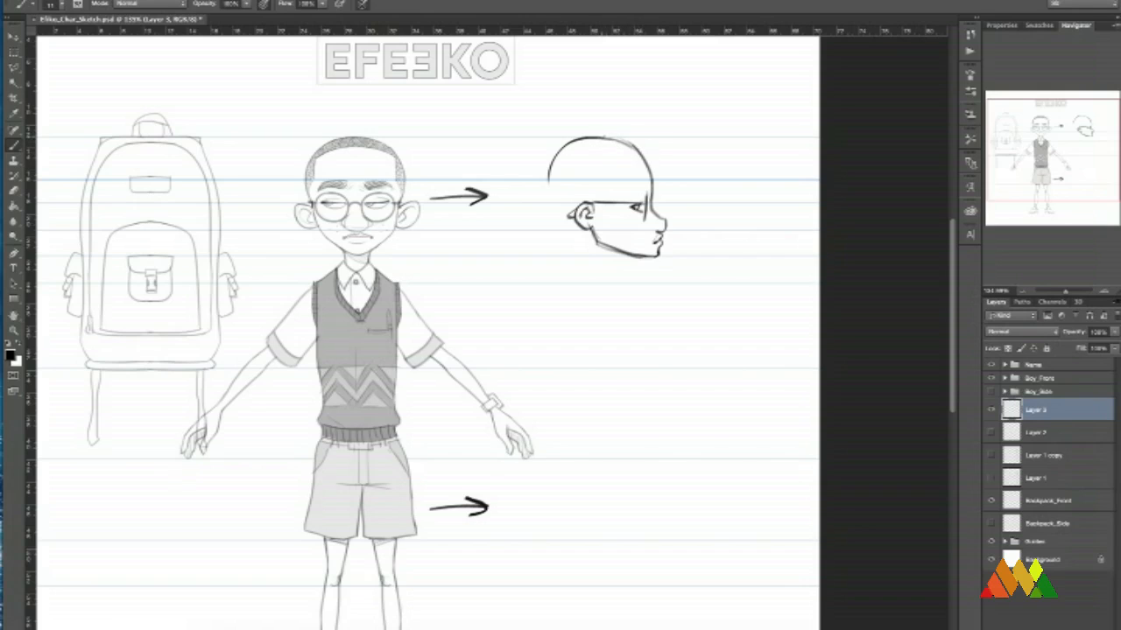
Close the back of the skull, draw the two short neck lines and add the eyebrow above the glasses.
left_click_drag(603, 136, 627, 142)
left_click_drag(695, 247, 693, 244)
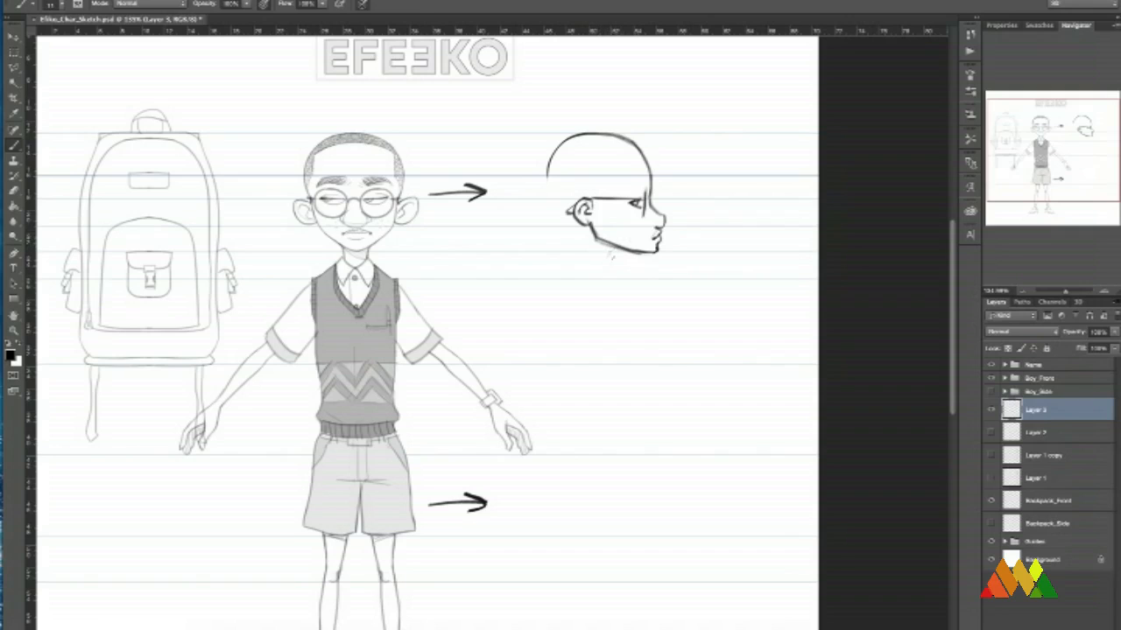
left_click_drag(611, 247, 607, 268)
left_click_drag(548, 172, 584, 266)
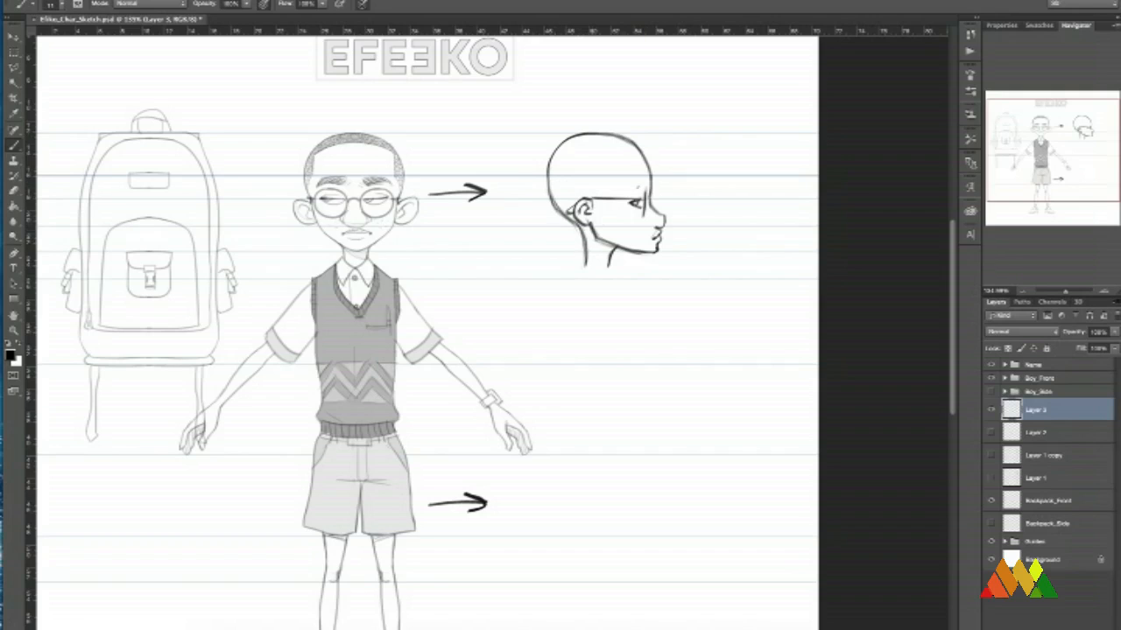
left_click_drag(649, 186, 623, 182)
Enlarge the brush slightly and sketch the back contour from the neck over the shoulder down to the waist.
left_click_drag(718, 233, 723, 188)
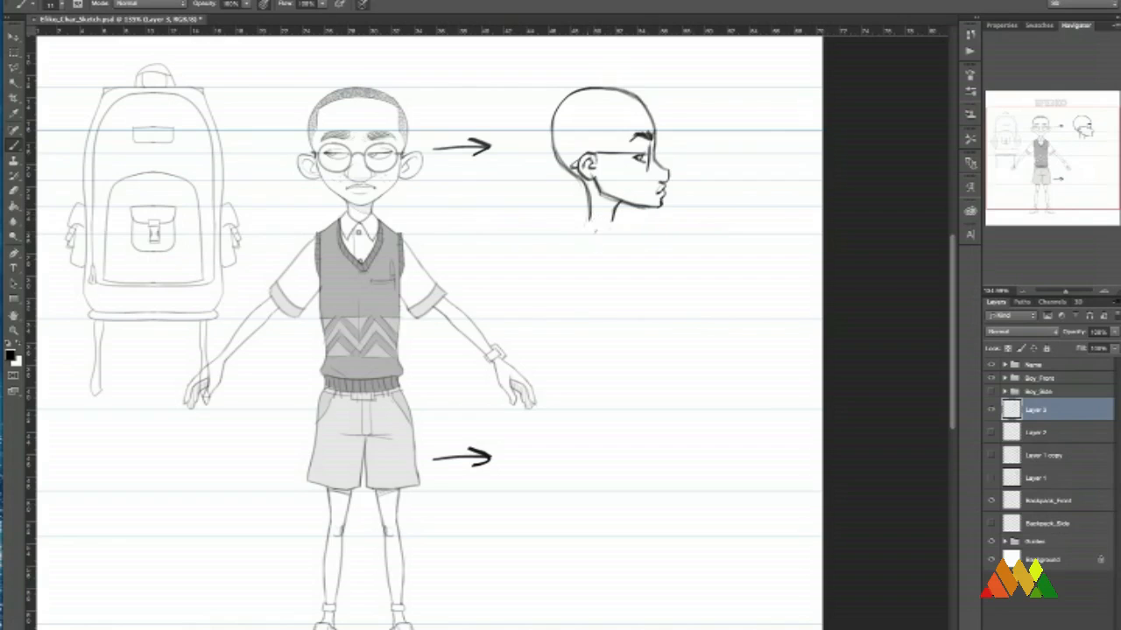
right_click(612, 240)
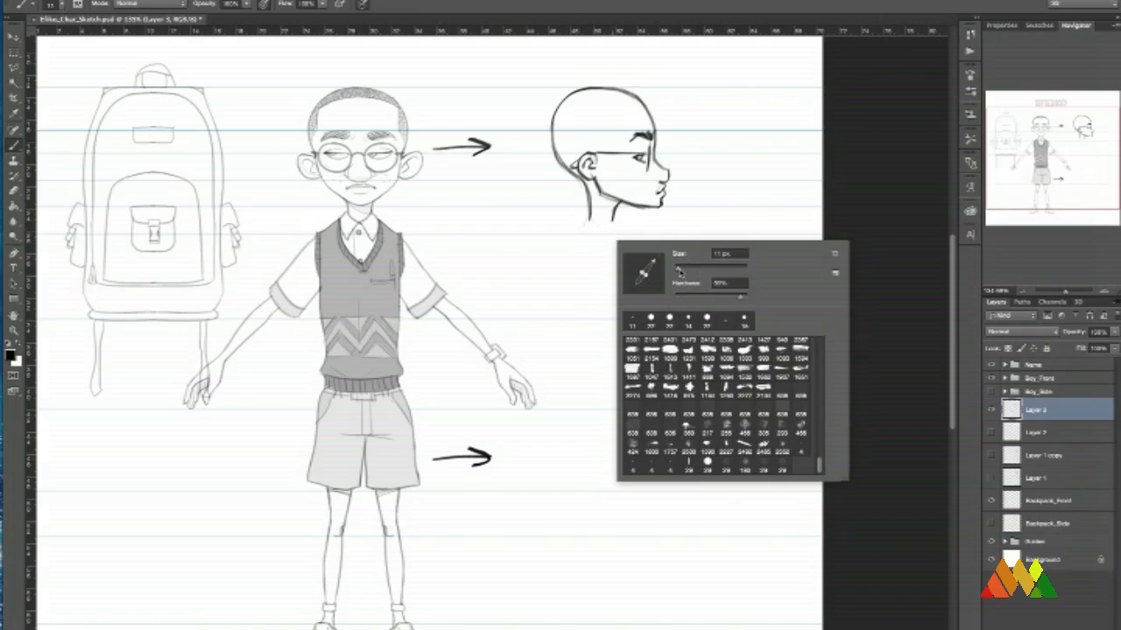
left_click(585, 221)
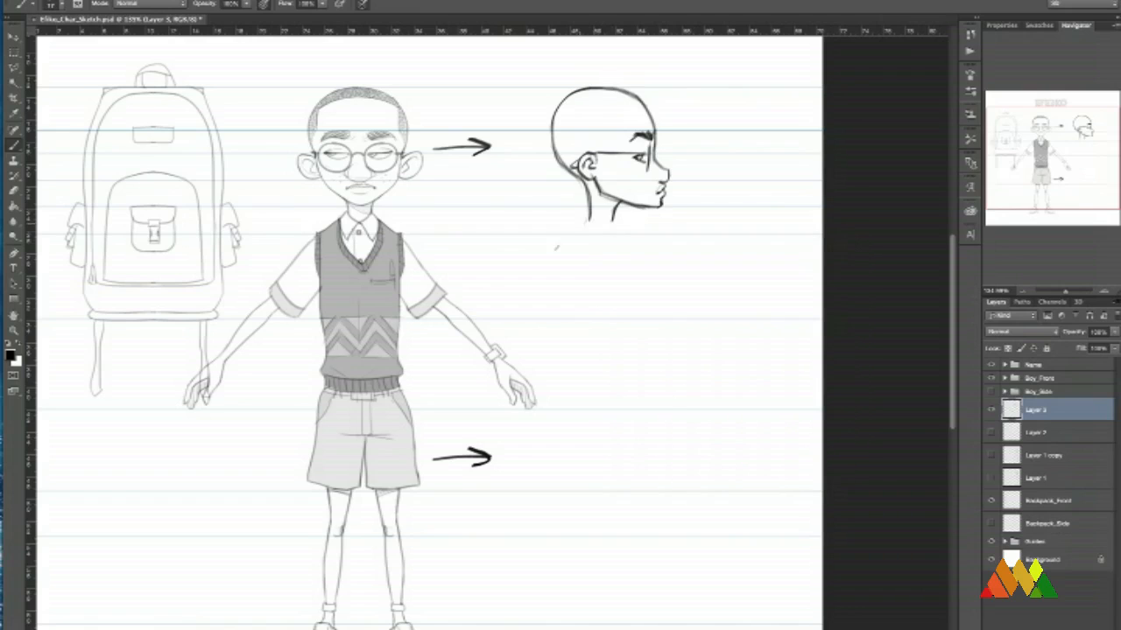
left_click_drag(585, 223, 545, 294)
key("ctrl+z")
left_click_drag(588, 218, 564, 253)
mouse_move(590, 216)
left_mouse_down()
mouse_move(564, 254)
mouse_move(579, 303)
left_mouse_up()
left_click_drag(577, 298, 593, 359)
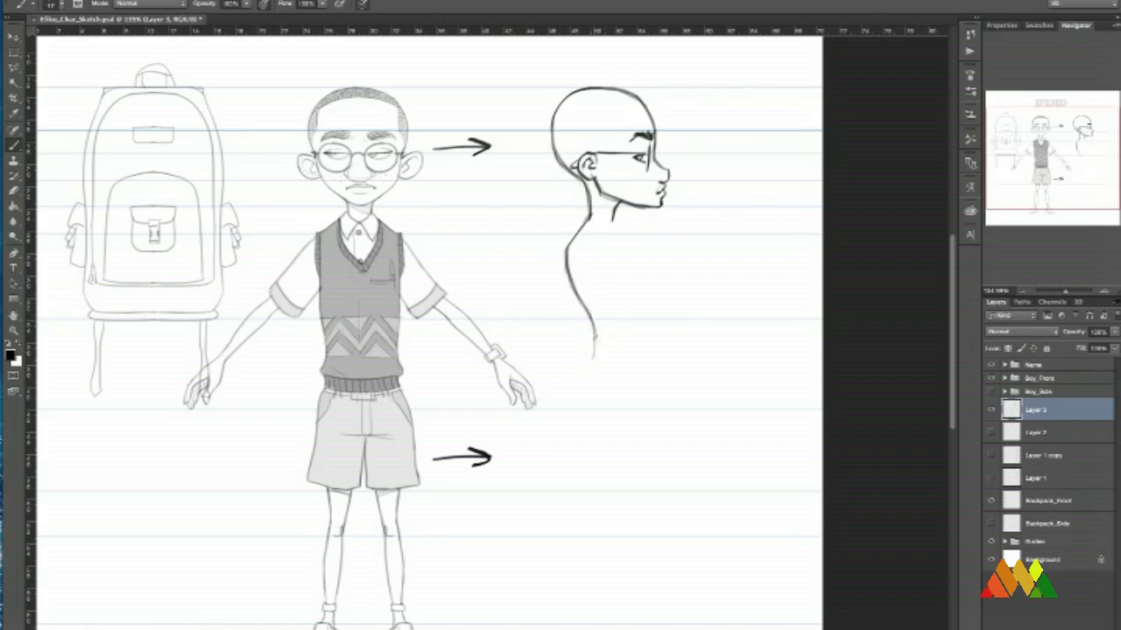
key("ctrl+z")
left_click_drag(593, 308, 590, 358)
Sketch the front torso contour from the neck over the chest down to the waist, redrawing it until the curve is smooth.
left_click_drag(631, 251, 645, 265)
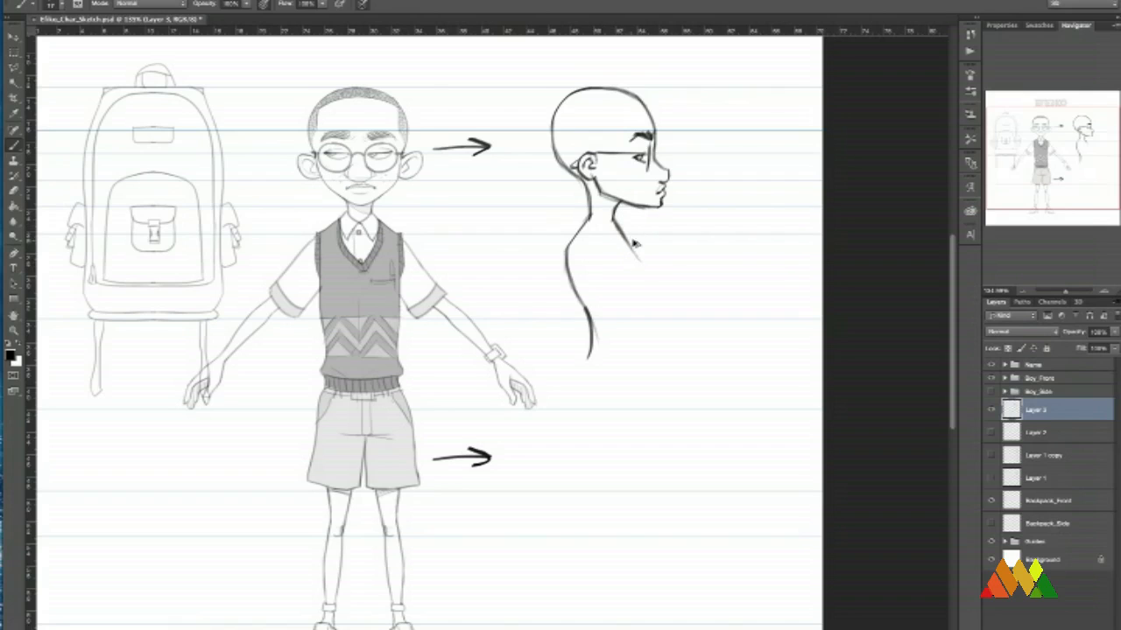
key("ctrl+z")
mouse_move(628, 244)
left_mouse_down()
mouse_move(642, 270)
mouse_move(638, 308)
left_mouse_up()
key("ctrl+z")
left_click_drag(638, 267, 629, 341)
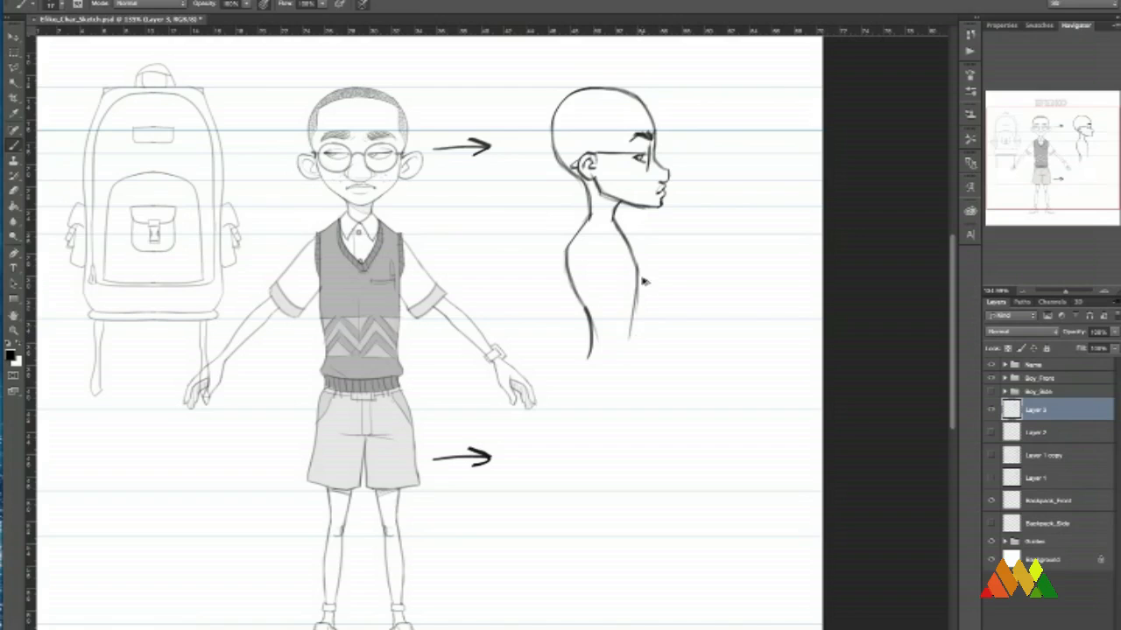
key("ctrl+z")
key("ctrl+z")
left_click_drag(638, 265, 643, 321)
left_click_drag(639, 272, 636, 370)
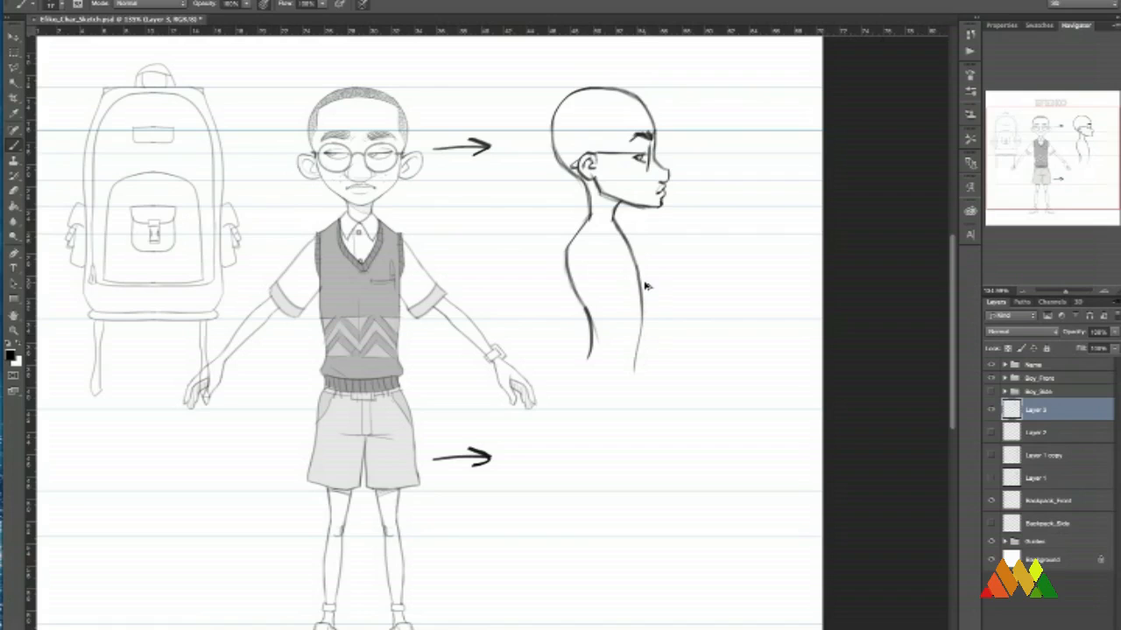
Redraw the front torso contour from the chest to the waist and touch up the lower back contour.
key("ctrl+z")
left_click_drag(638, 274, 635, 368)
key("ctrl+z")
left_click_drag(639, 283, 628, 376)
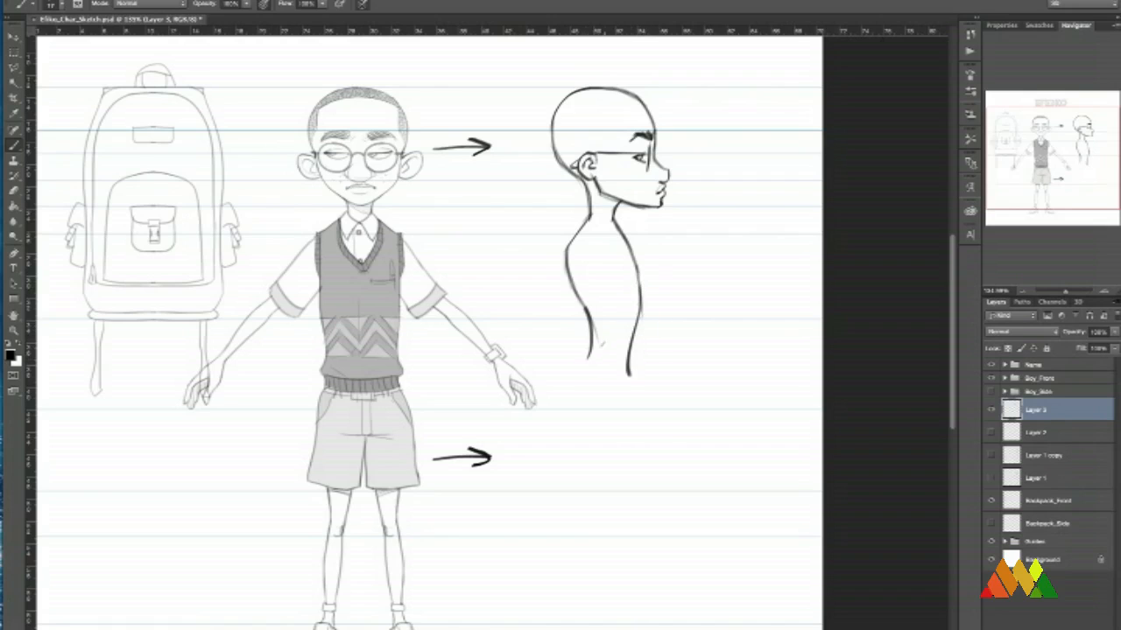
left_click_drag(588, 300, 585, 359)
Draw curved downward arrows beside the chest and back contours of the profile to show the body's flow.
mouse_move(651, 241)
left_mouse_down()
mouse_move(658, 338)
mouse_move(670, 329)
left_mouse_up()
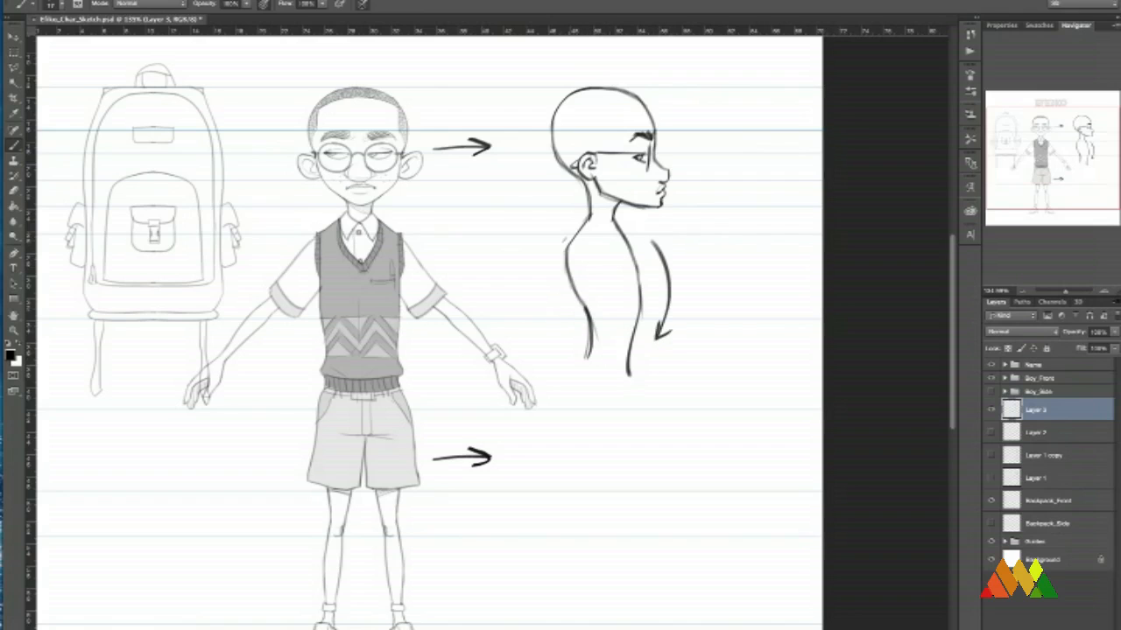
mouse_move(562, 233)
left_mouse_down()
mouse_move(561, 364)
mouse_move(571, 354)
left_mouse_up()
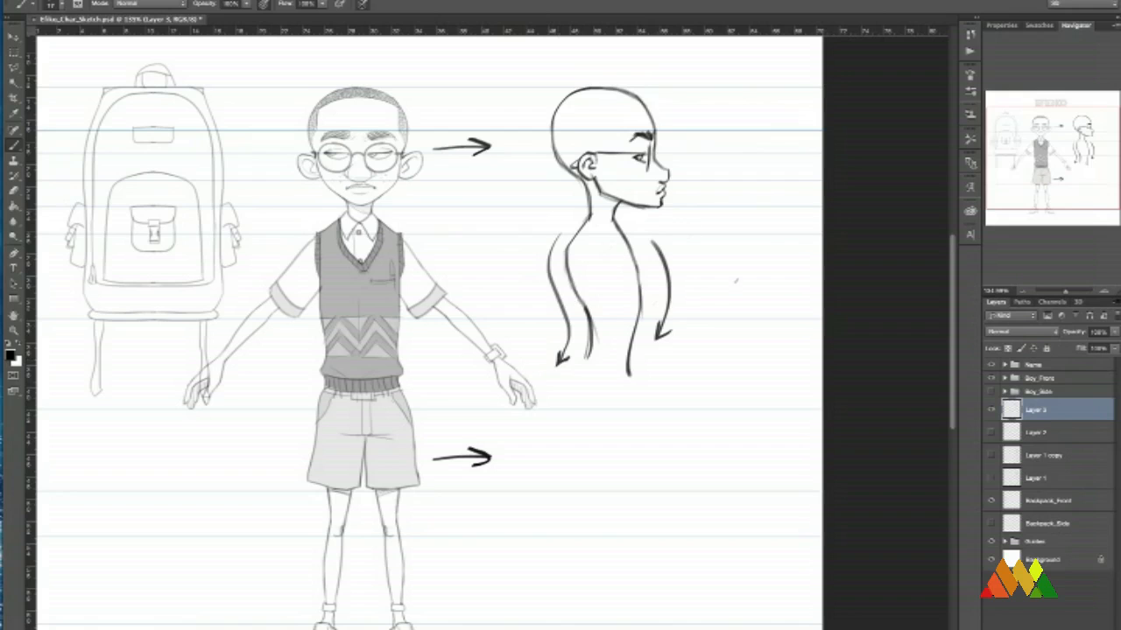
Erase around the lower end of the front torso contour and redraw it tapering down past the waist.
scroll(740, 268, "down", 4)
scroll(637, 342, "up", 3)
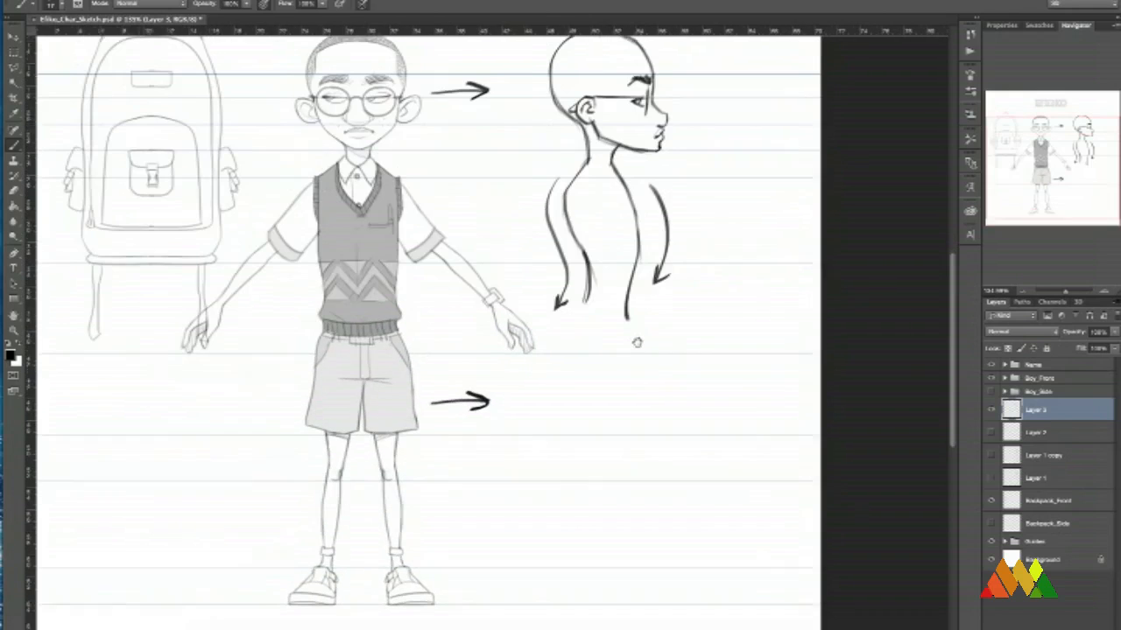
left_click_drag(637, 342, 639, 351)
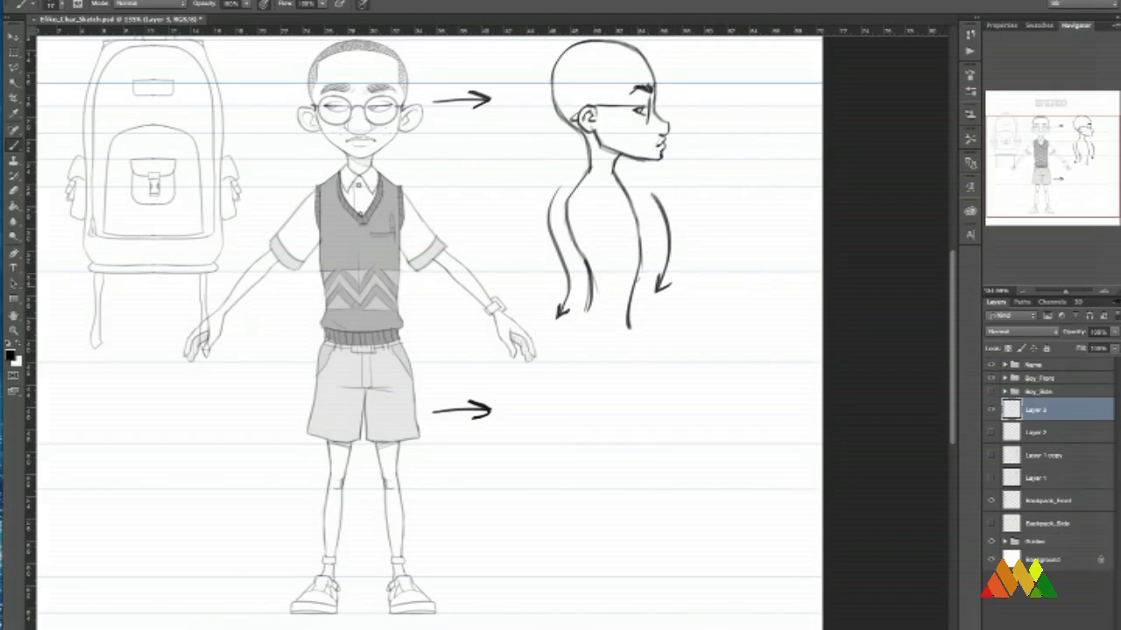
left_click_drag(627, 318, 624, 333)
key("e")
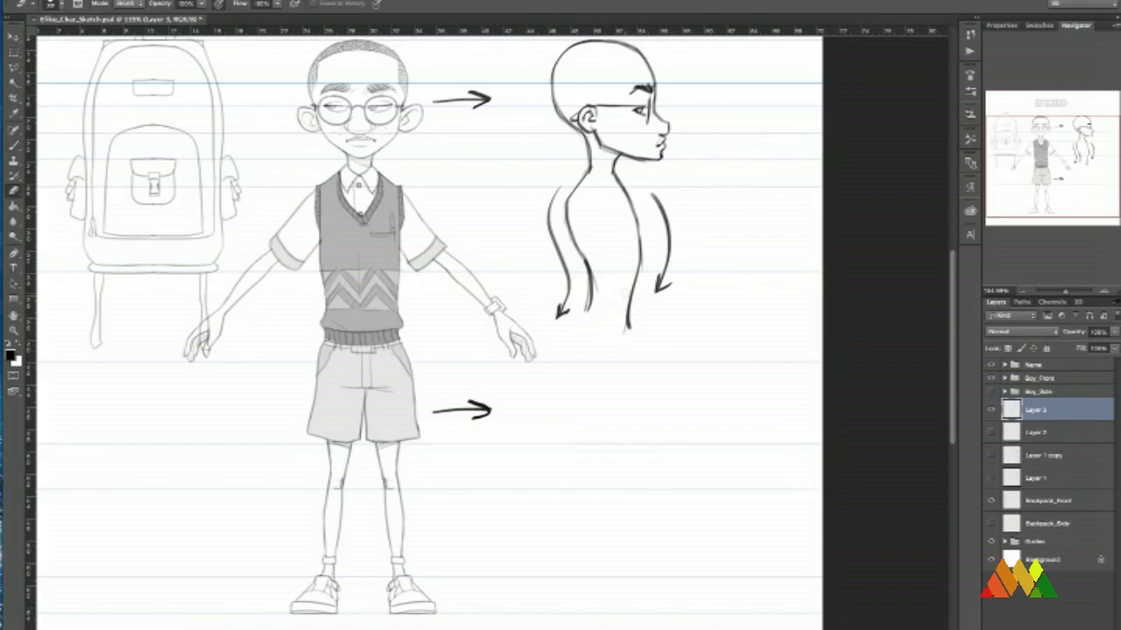
mouse_move(621, 285)
left_mouse_down()
mouse_move(648, 293)
mouse_move(640, 285)
mouse_move(621, 375)
left_mouse_up()
key("b")
left_click_drag(640, 267, 631, 327)
Draw a vertical balance line from the base of the profile's neck down to the feet and mark the foot position.
key("space")
left_click_drag(685, 287, 659, 279)
key("space")
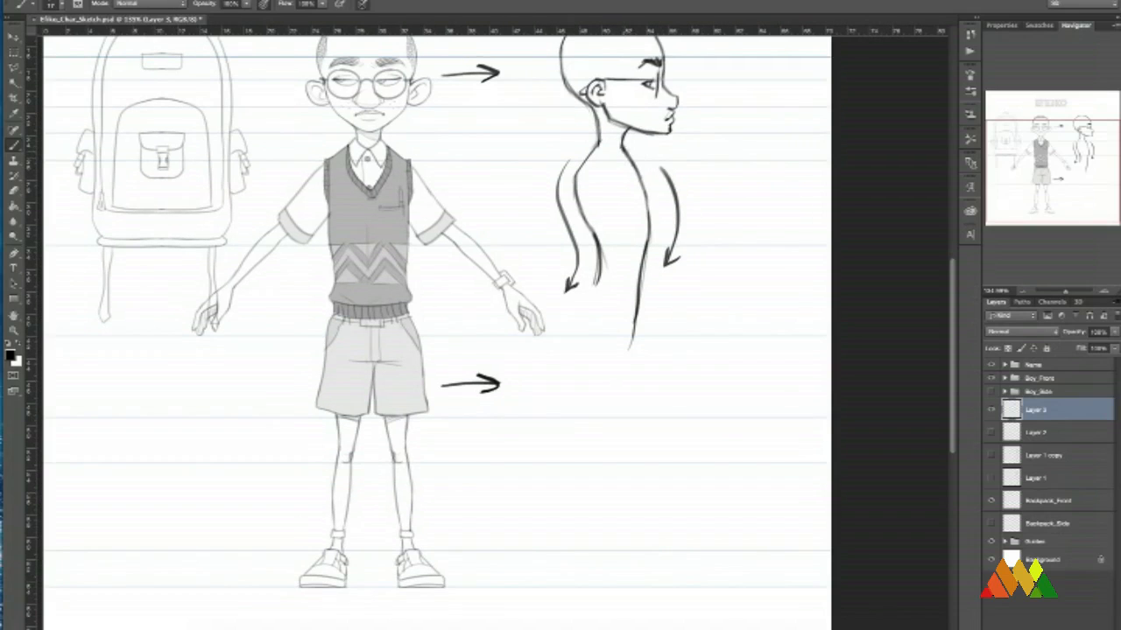
mouse_move(623, 146)
left_mouse_down()
mouse_move(636, 166)
mouse_move(622, 158)
left_mouse_up()
key("space")
left_click_drag(663, 201, 682, 215)
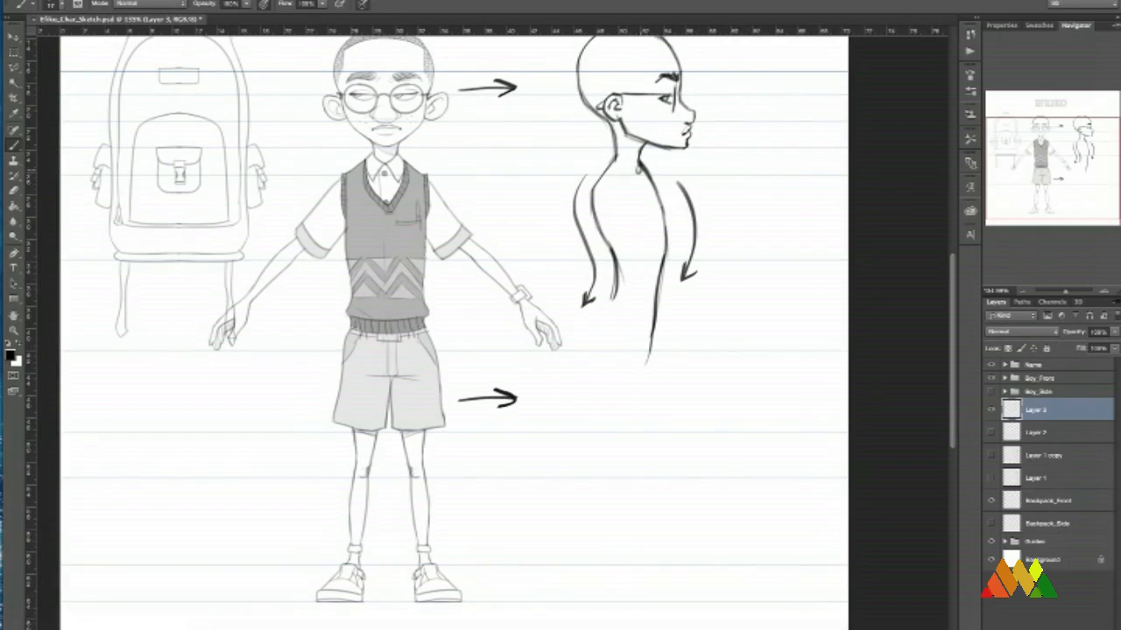
left_click_drag(638, 165, 641, 589)
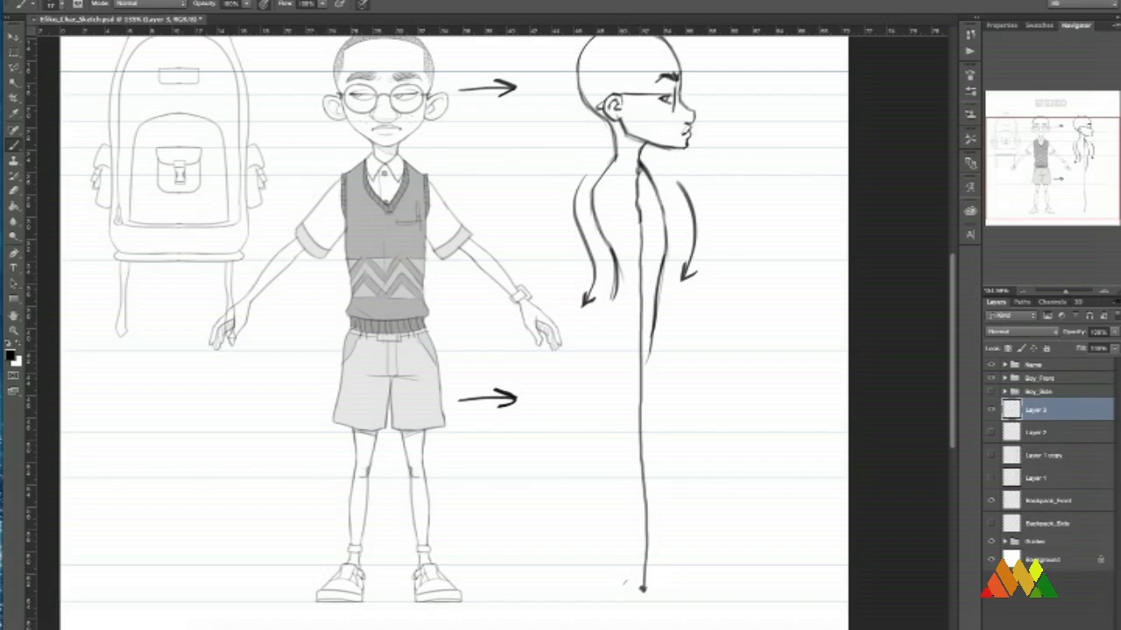
left_click_drag(626, 585, 644, 569)
Fade the lower front torso contour with the eraser and try a test stroke over the chest with a different brush size.
key("e")
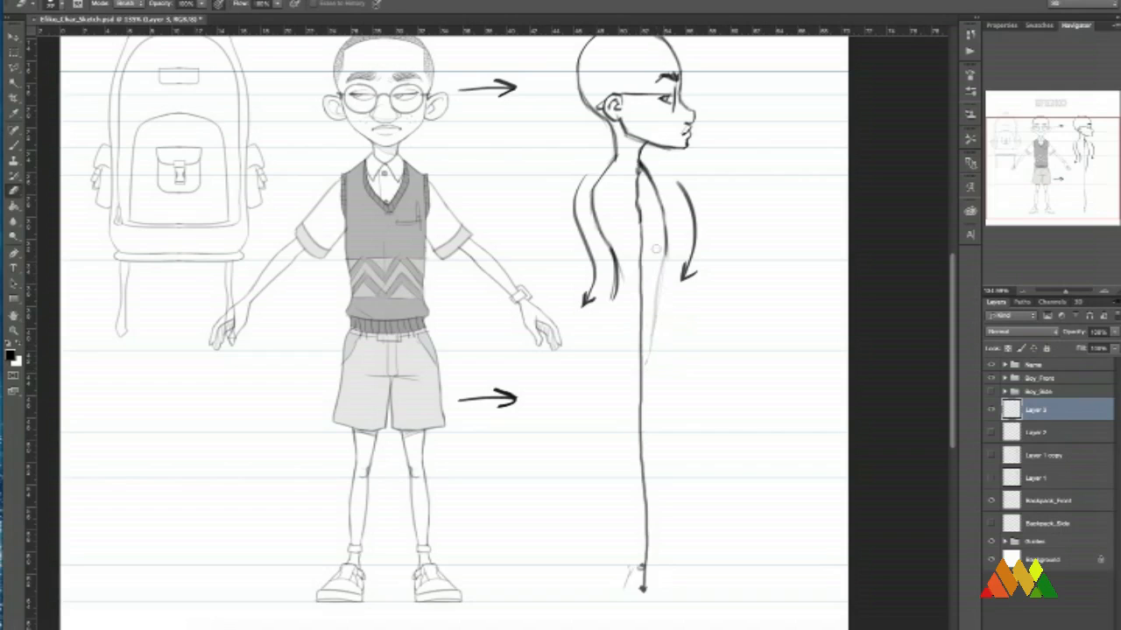
key("b")
right_click(682, 308)
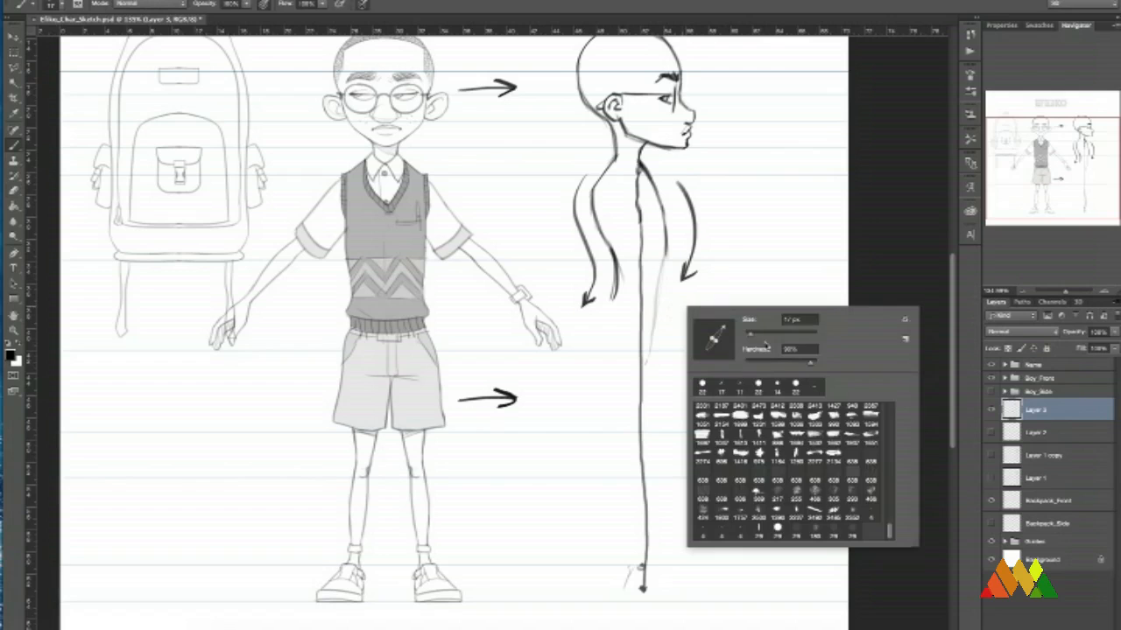
left_click(760, 336)
left_click(652, 212)
left_click_drag(657, 216, 673, 271)
key("ctrl+z")
Fade the chest contour, reduce the brush size and redraw the torso front as a fuller curve down to the waist.
key("e")
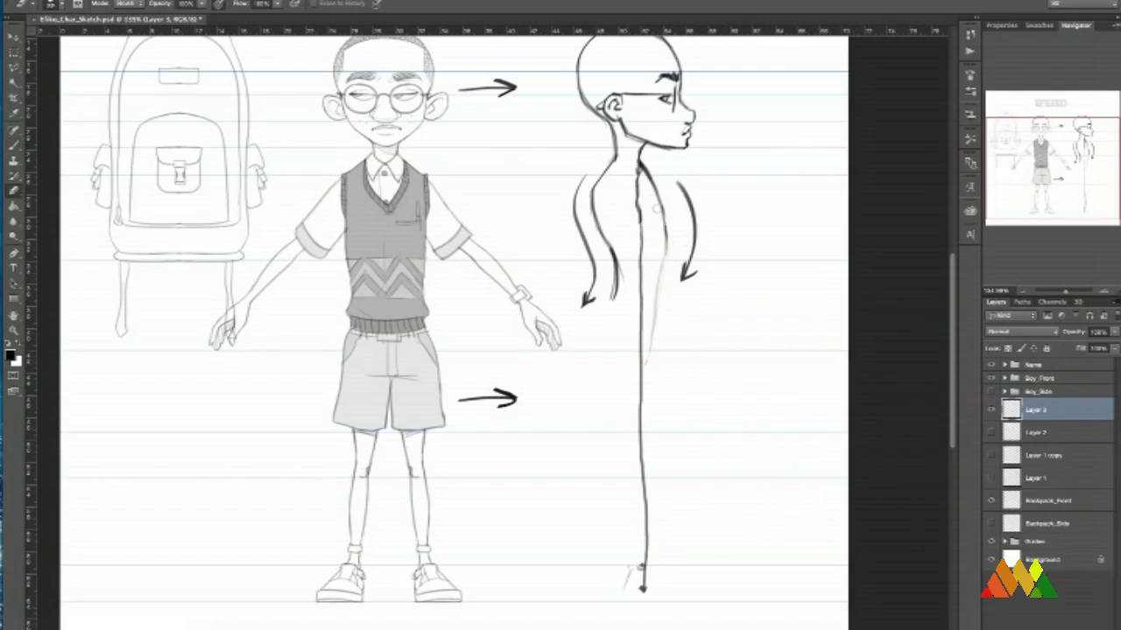
key("b")
right_click(699, 246)
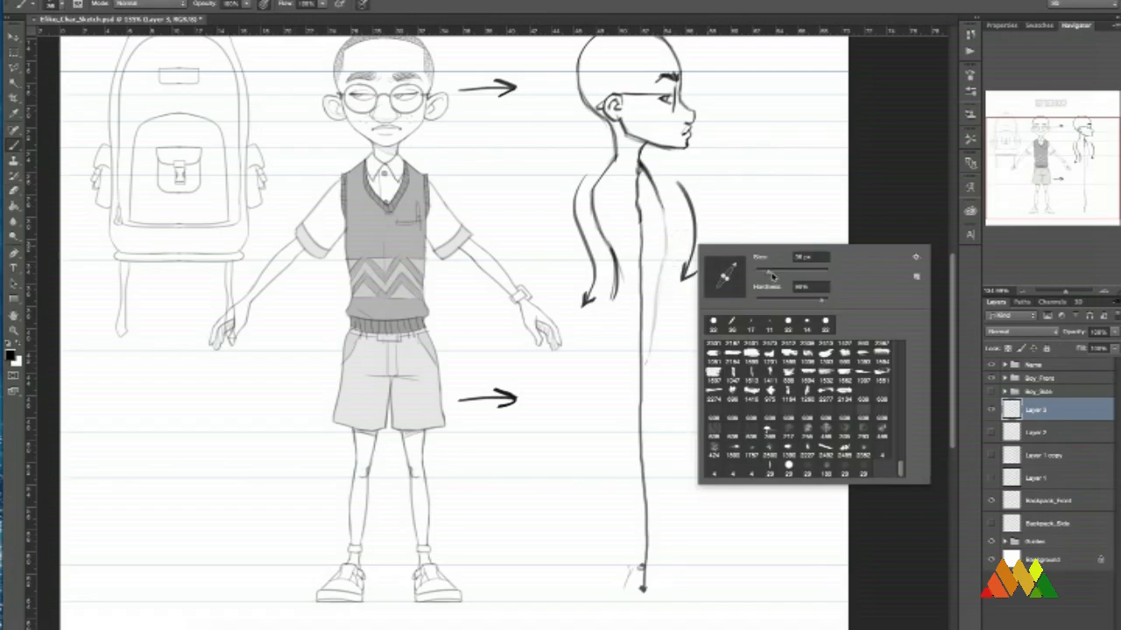
left_click_drag(767, 272, 761, 273)
key("Return")
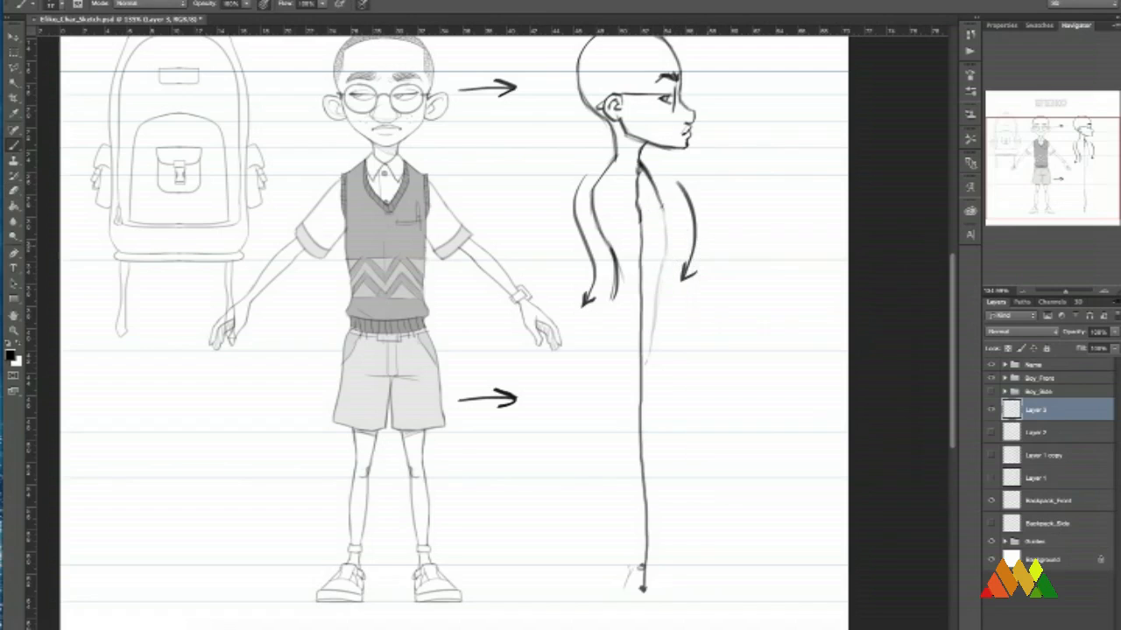
left_click_drag(655, 192, 668, 243)
mouse_move(654, 180)
left_mouse_down()
mouse_move(671, 255)
mouse_move(650, 343)
left_mouse_up()
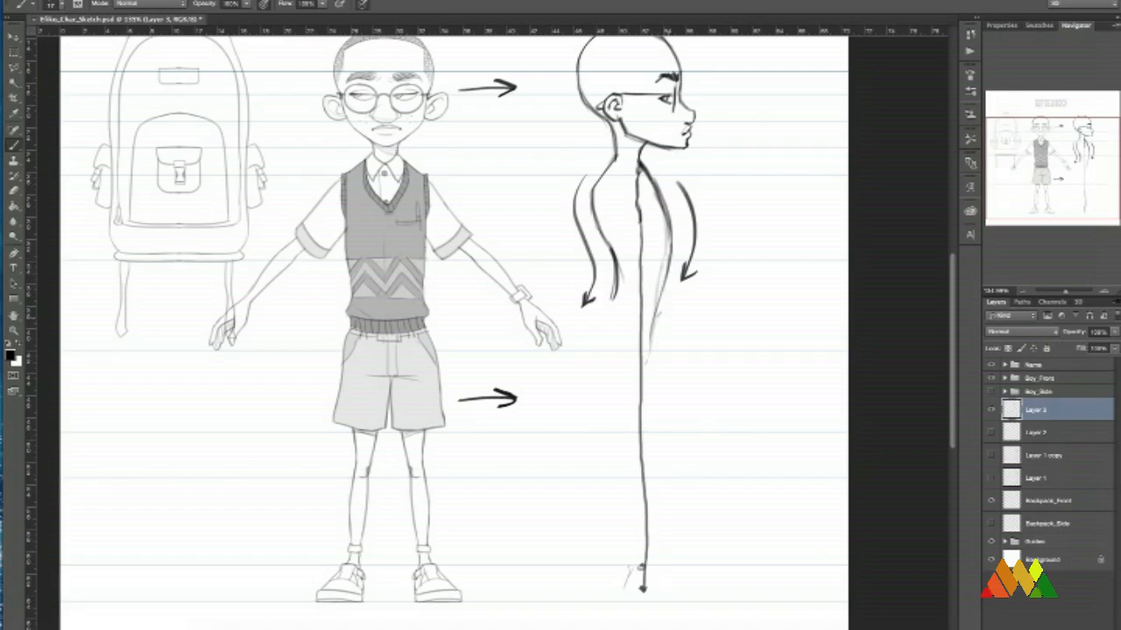
Extend the front contour from the waist down the thigh toward the knee guide, redrawing the stroke until it flows.
left_click_drag(662, 285, 646, 384)
key("super+z")
left_click_drag(655, 322, 646, 383)
key("super+z")
left_click_drag(654, 324, 646, 457)
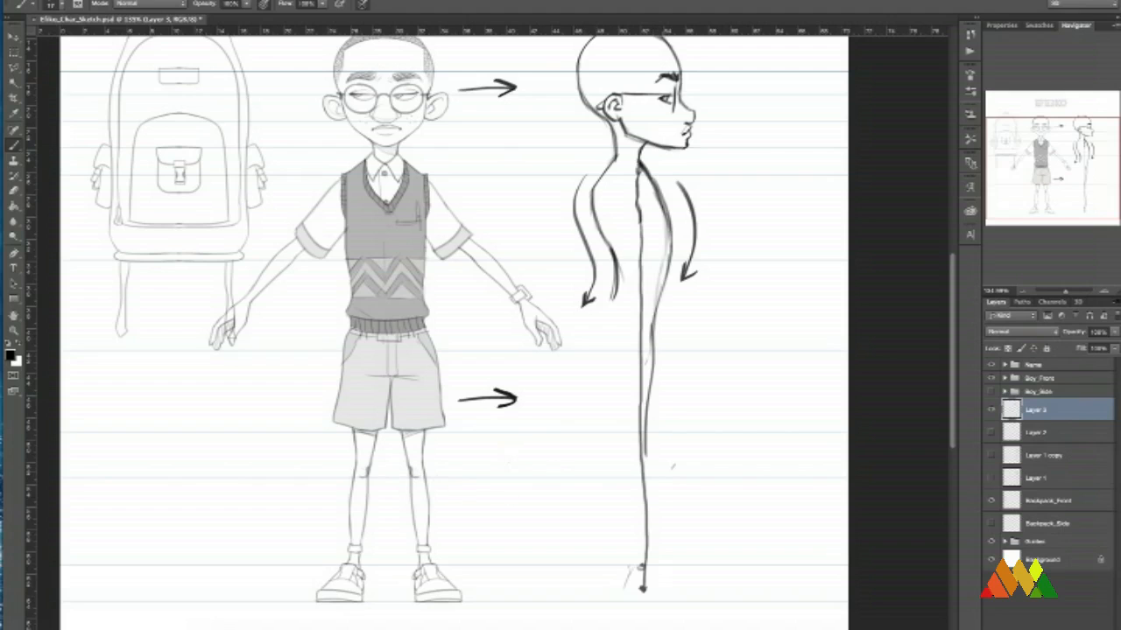
Fade the thigh's front line and redraw it as a gentle curve from the hip to the marked knee joint.
key("e")
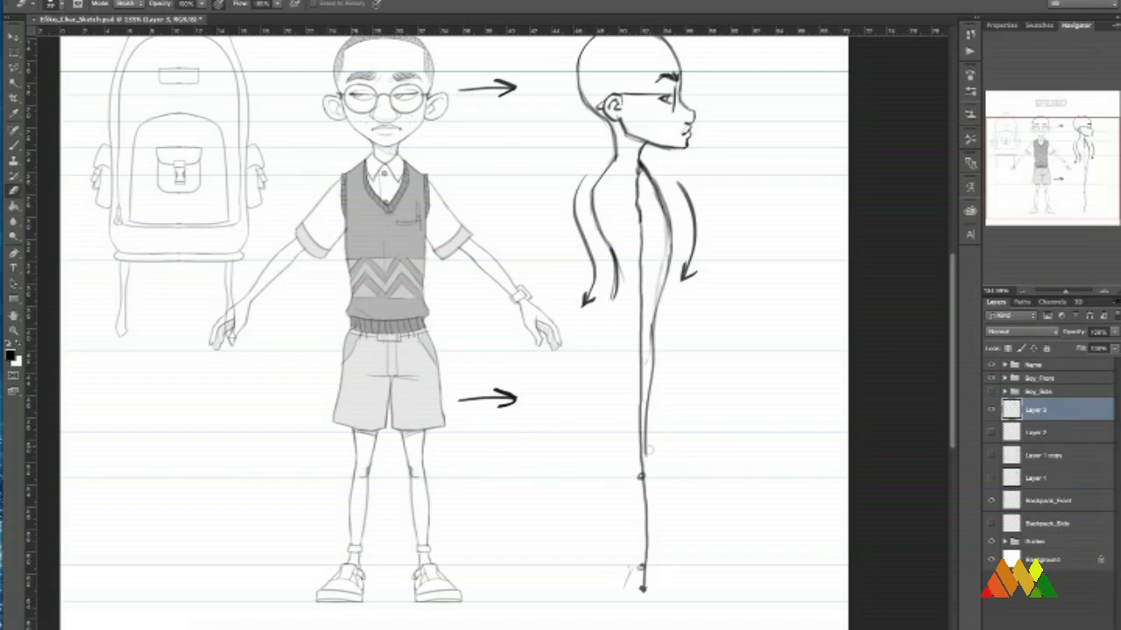
mouse_move(649, 451)
left_mouse_down()
mouse_move(651, 349)
mouse_move(642, 492)
left_mouse_up()
key("b")
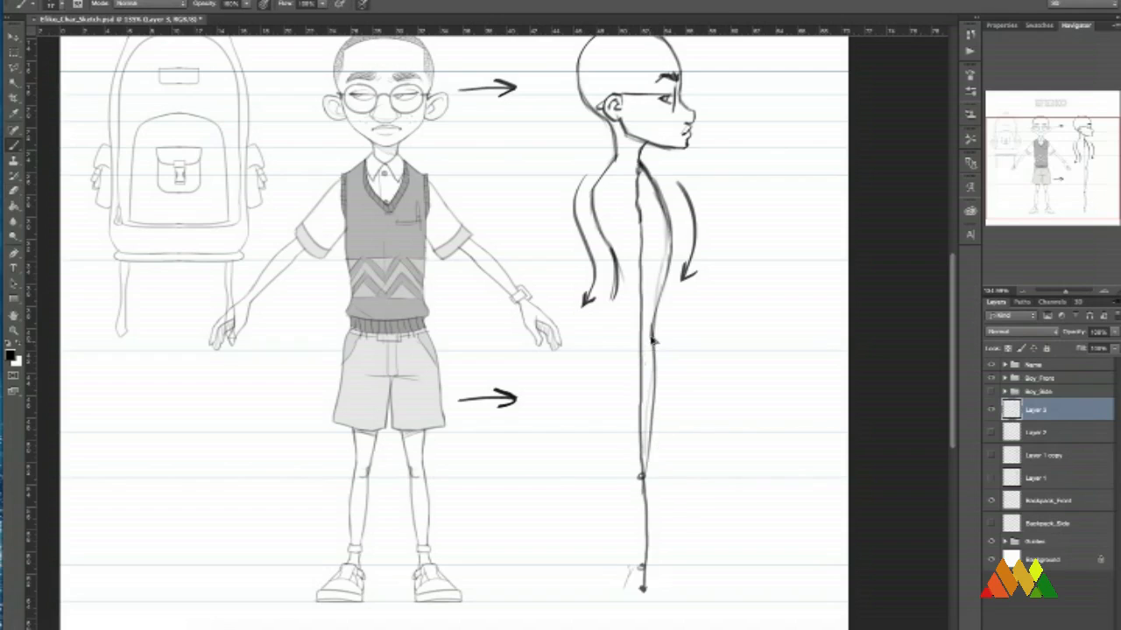
key("ctrl+z")
left_click_drag(653, 333, 646, 471)
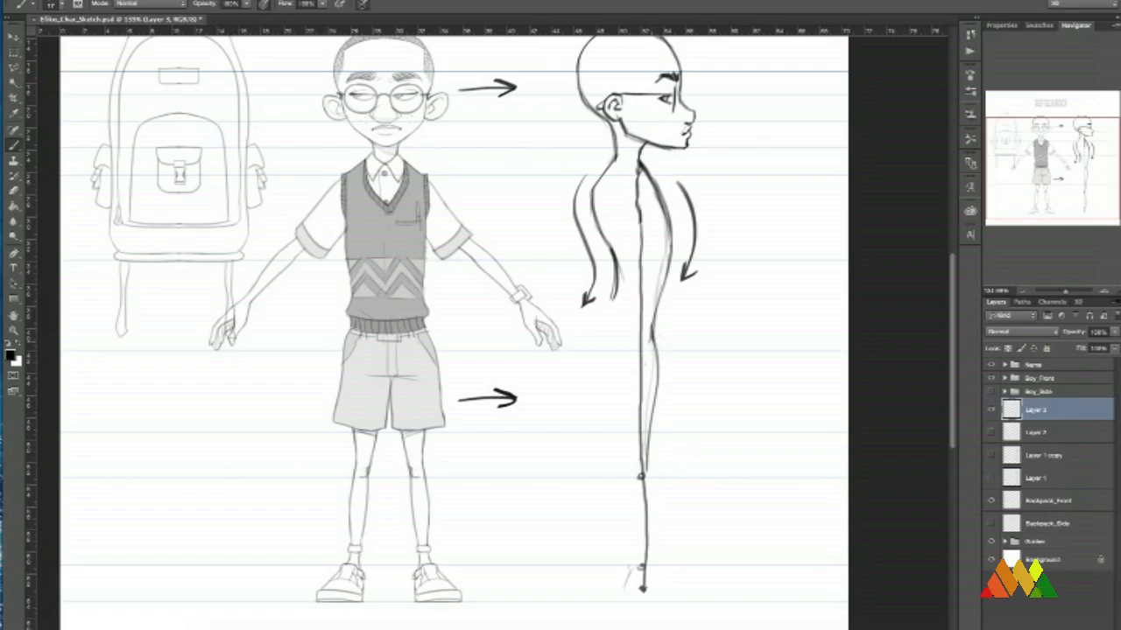
key("ctrl+z")
left_click_drag(652, 333, 642, 473)
key("ctrl+z")
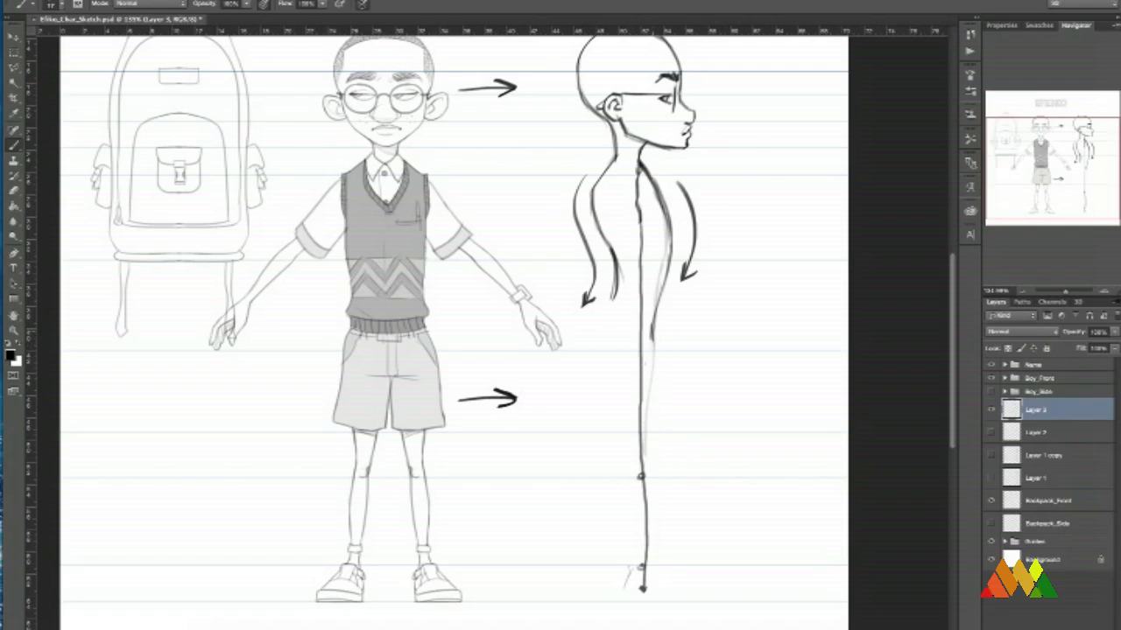
left_click_drag(653, 329, 644, 471)
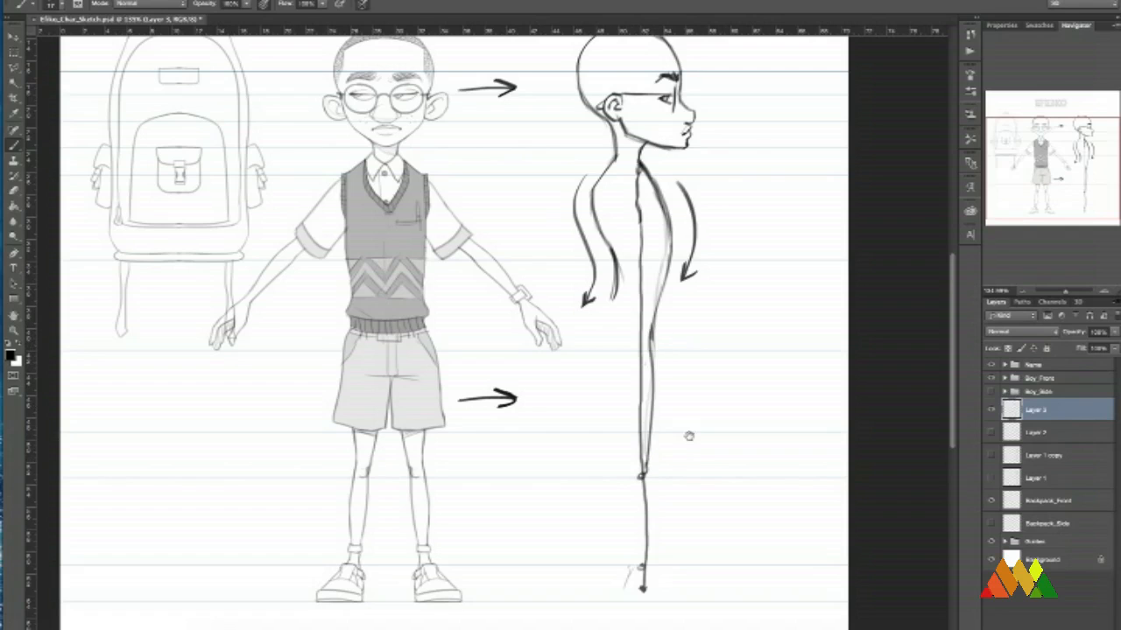
Sketch the lower leg with a bulging calf curve behind and a shin line in front, running from knee to ankle.
left_click_drag(688, 438, 692, 337)
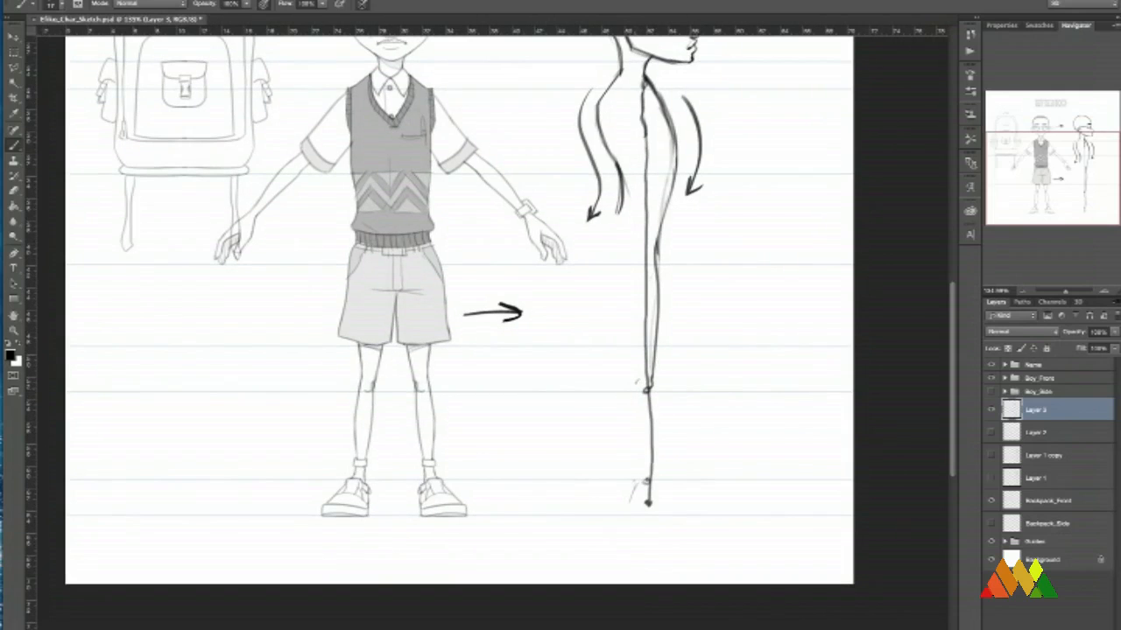
left_click_drag(637, 382, 644, 471)
key("ctrl+z")
left_click_drag(634, 380, 645, 492)
key("ctrl+z")
left_click_drag(635, 375, 645, 489)
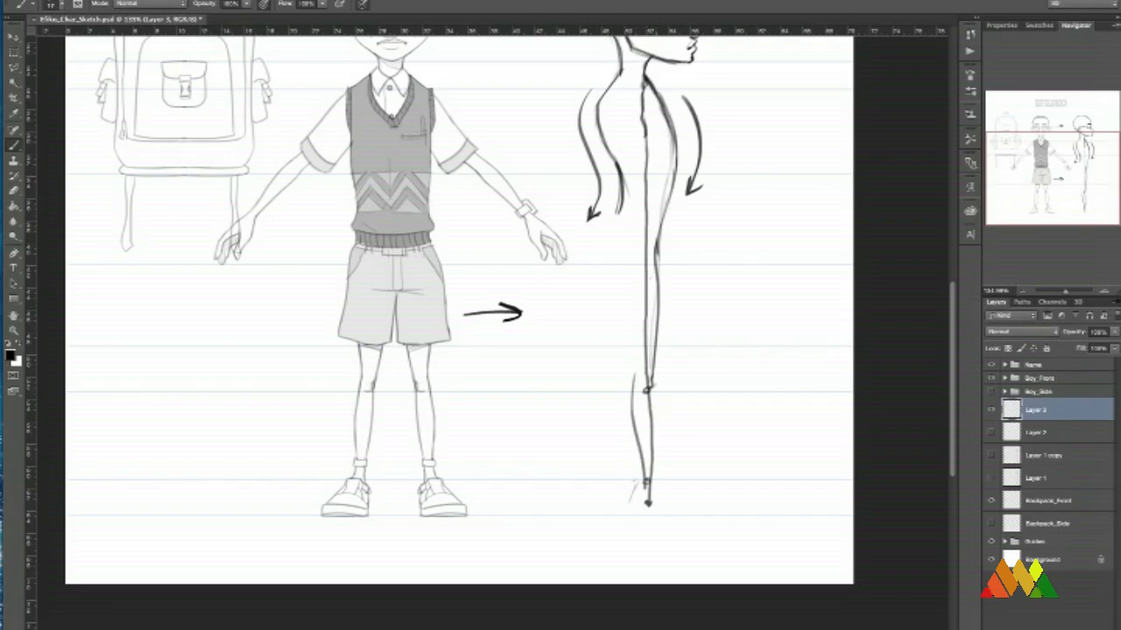
left_click_drag(634, 383, 646, 485)
key("ctrl+z")
left_click_drag(634, 380, 645, 482)
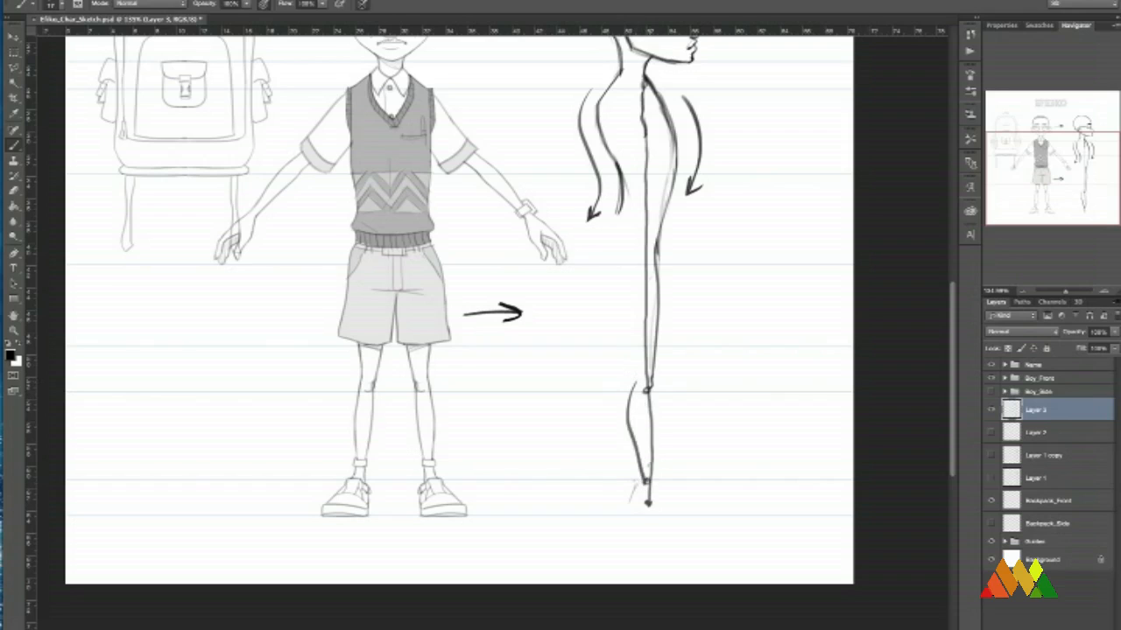
left_click_drag(646, 388, 648, 489)
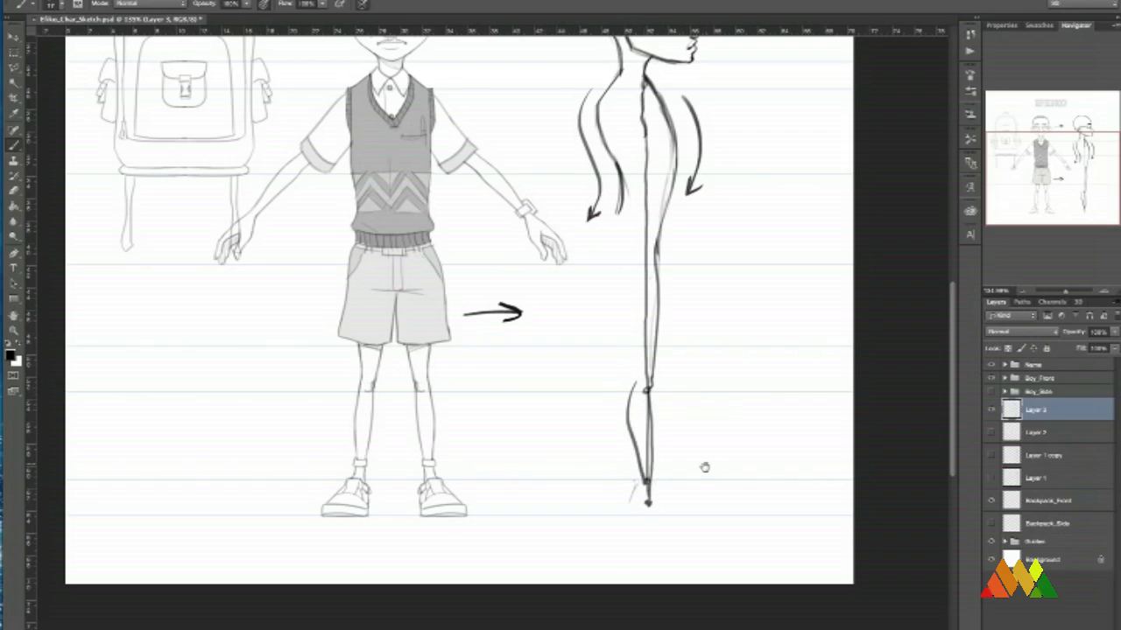
Sketch a separate example of two mirrored tapering limb contours beside the figure, flanked by curved downward arrows.
left_click_drag(717, 400, 703, 470)
left_click_drag(598, 441, 596, 411)
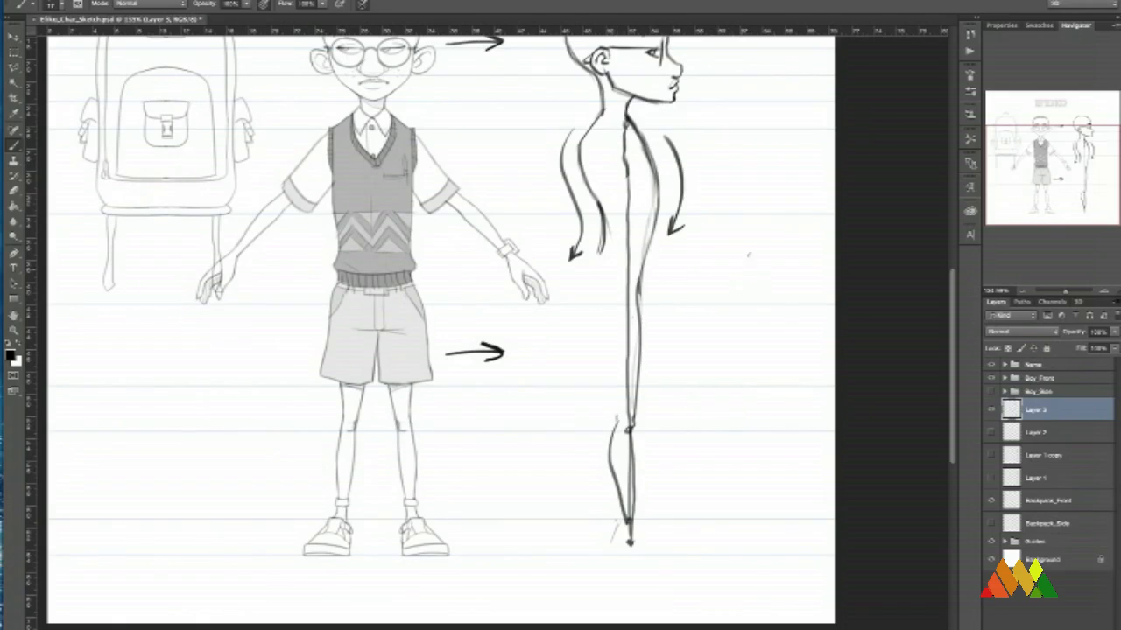
left_click_drag(748, 255, 757, 357)
left_click_drag(770, 258, 763, 378)
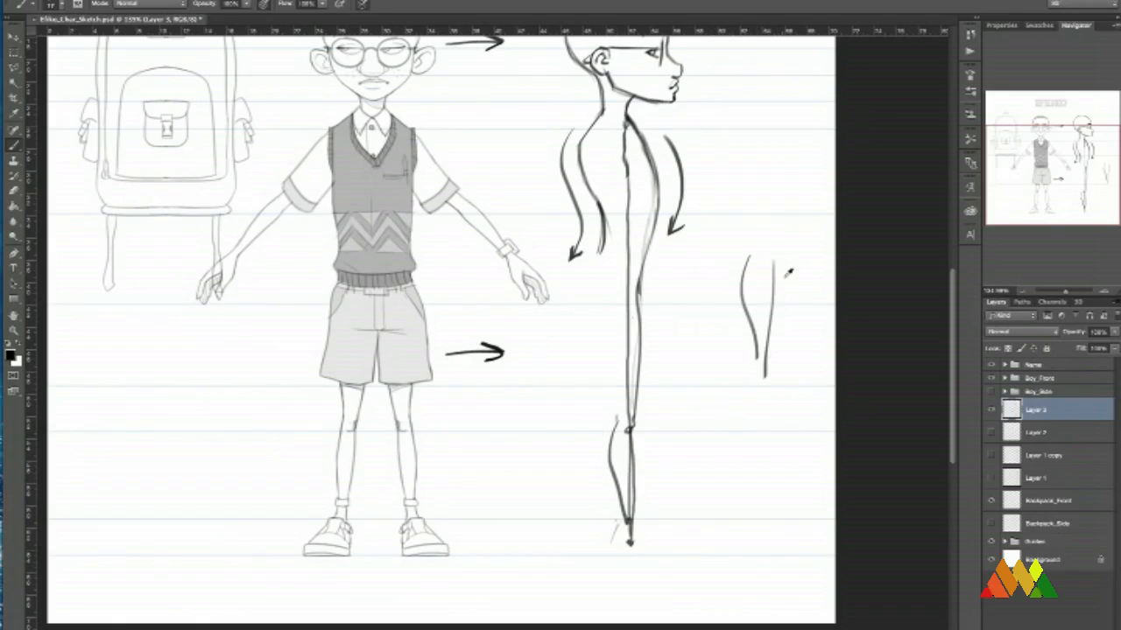
key("ctrl+z")
left_click_drag(768, 256, 763, 374)
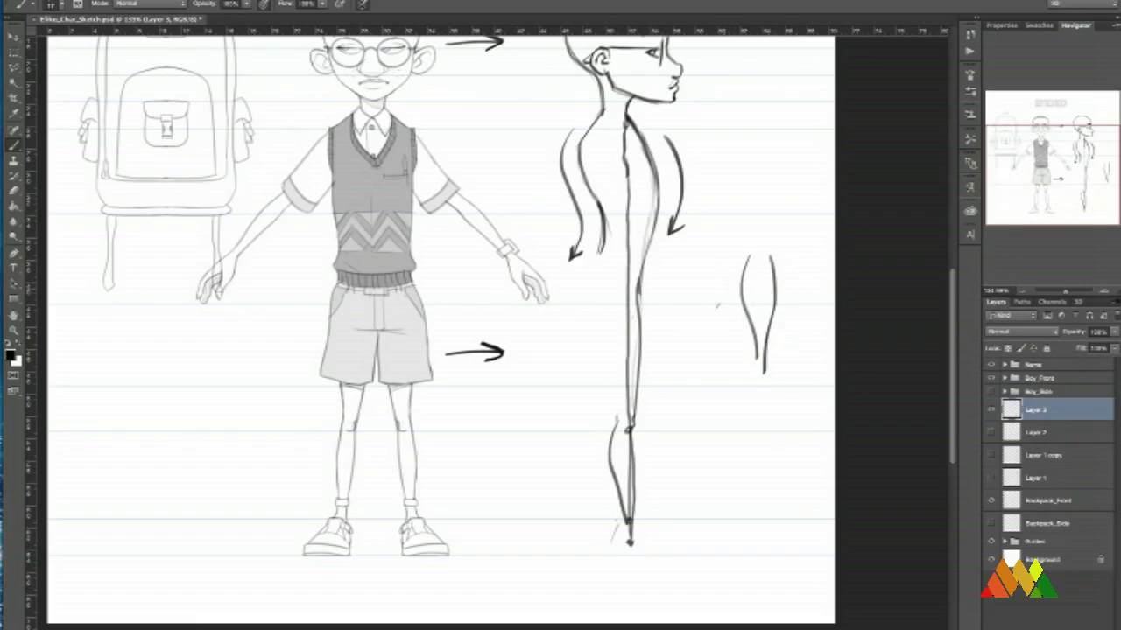
mouse_move(725, 267)
left_mouse_down()
mouse_move(728, 338)
mouse_move(735, 324)
left_mouse_up()
left_click_drag(796, 263, 789, 339)
left_click_drag(788, 322, 801, 325)
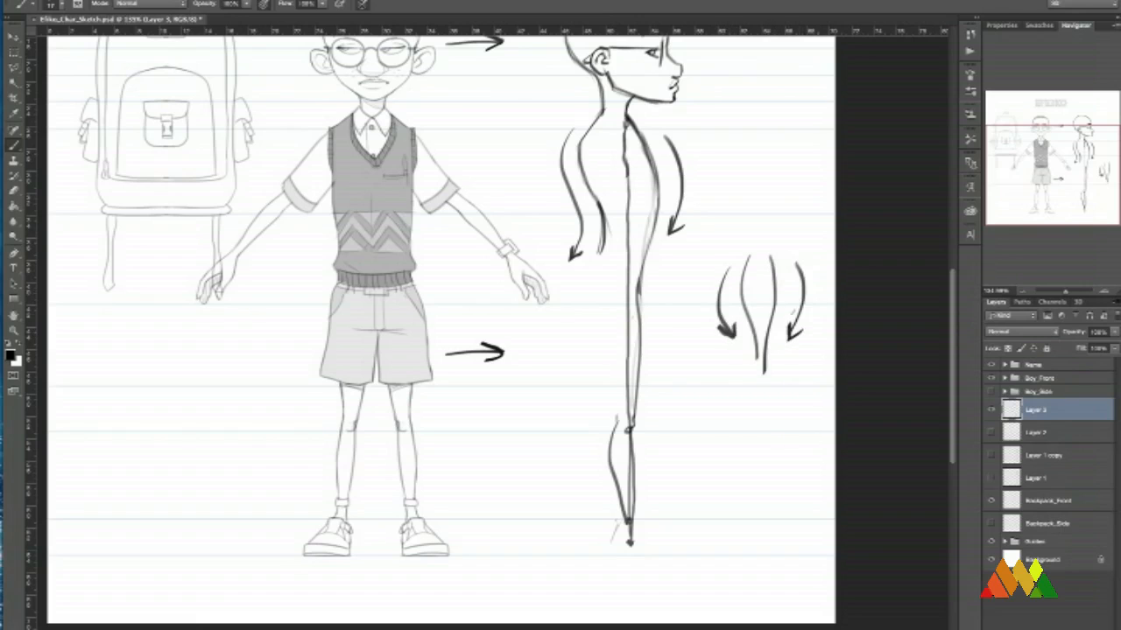
Draw a straight arrow and a curved arrow below it in the empty space under the backpack.
left_click_drag(735, 374, 750, 355)
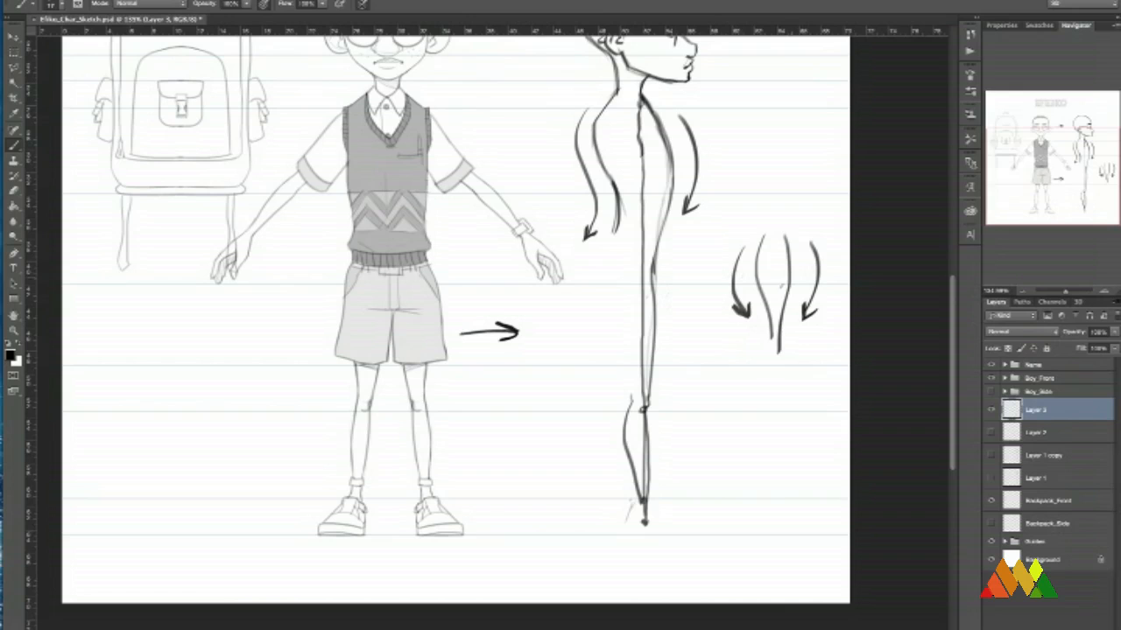
left_click_drag(578, 320, 675, 298)
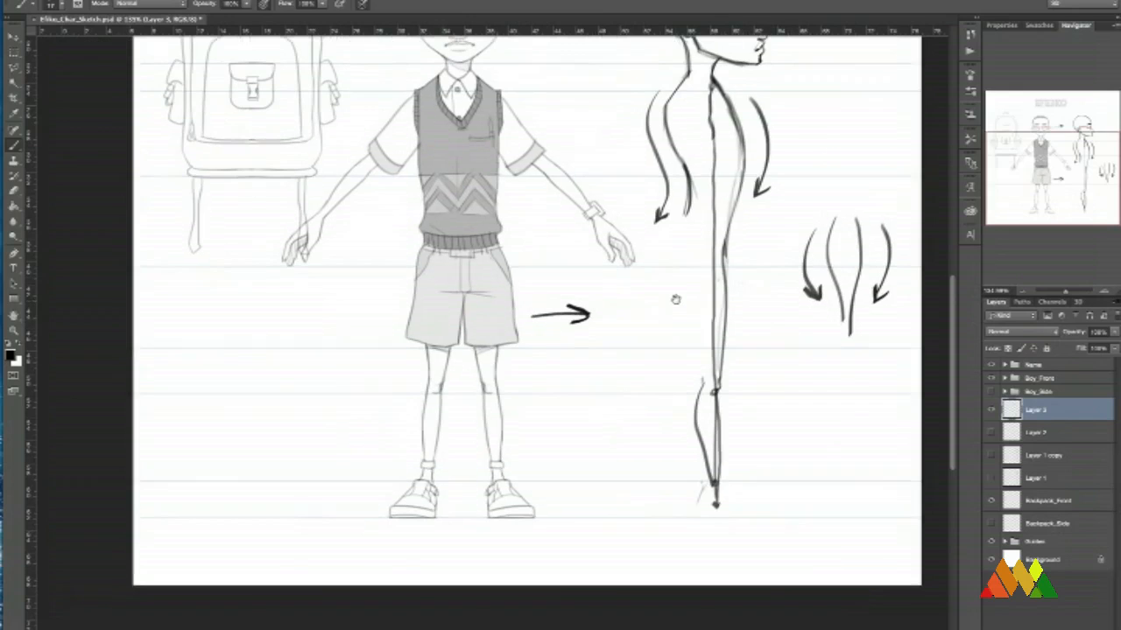
mouse_move(562, 331)
left_mouse_down()
mouse_move(582, 327)
mouse_move(584, 350)
left_mouse_up()
mouse_move(431, 349)
left_mouse_down()
mouse_move(485, 309)
mouse_move(448, 290)
mouse_move(359, 323)
mouse_move(370, 321)
left_mouse_up()
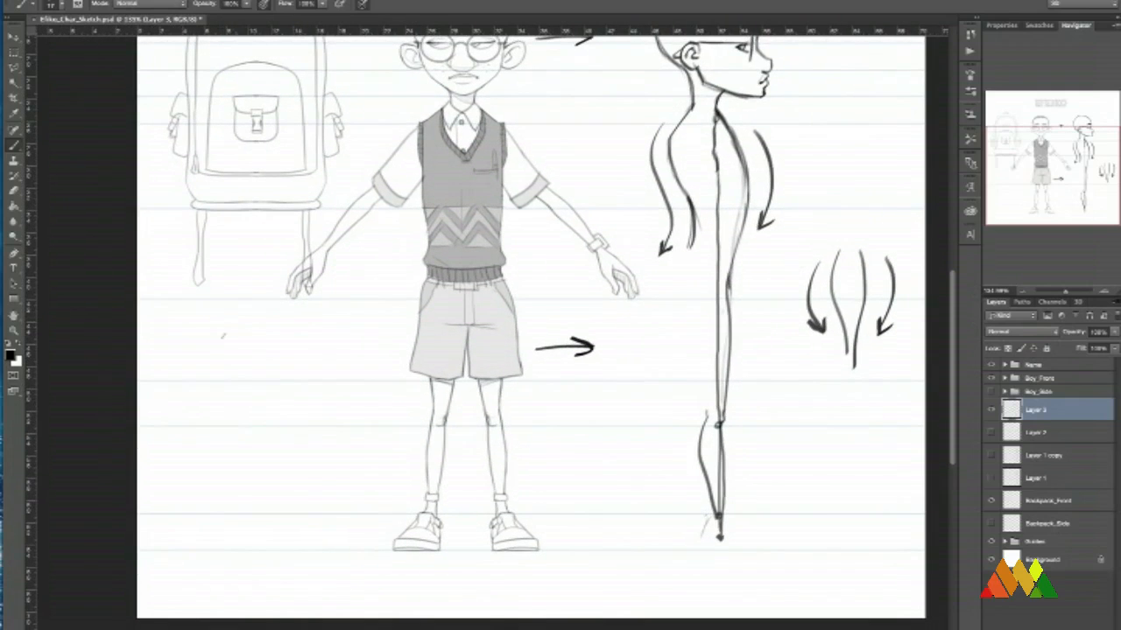
mouse_move(196, 324)
left_mouse_down()
mouse_move(338, 314)
mouse_move(323, 322)
left_mouse_up()
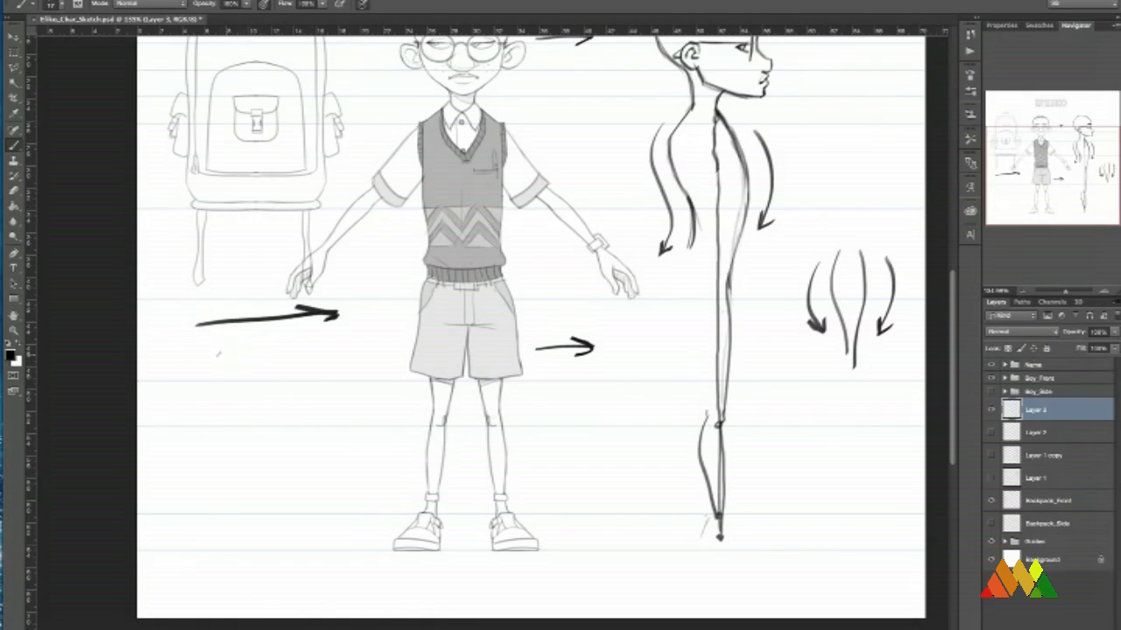
left_click_drag(203, 352, 317, 339)
left_click_drag(288, 344, 312, 357)
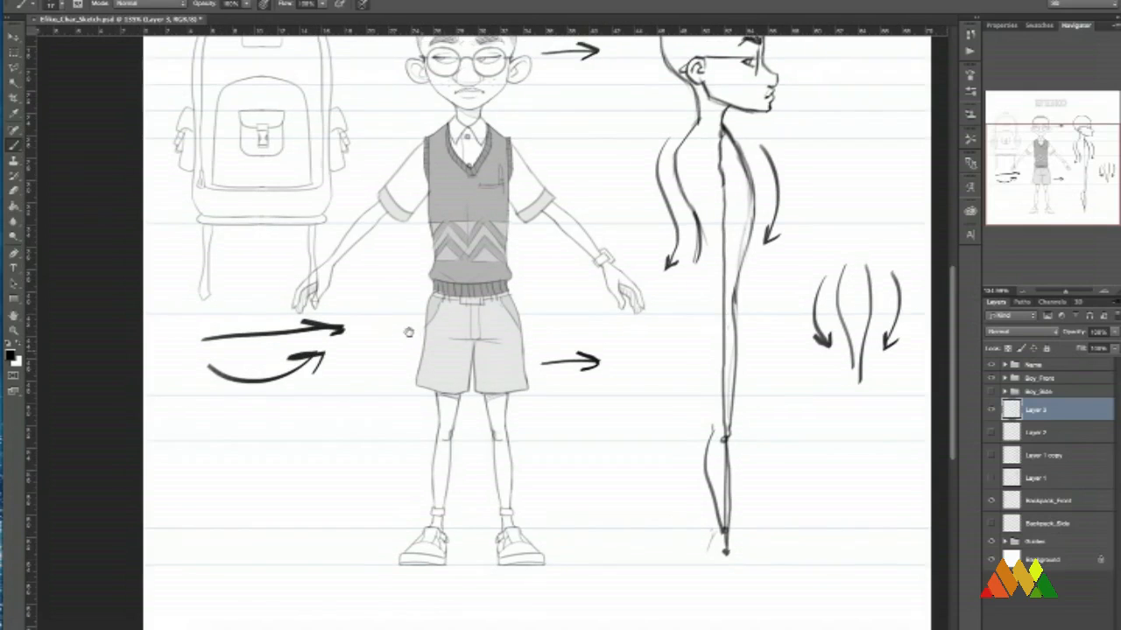
mouse_move(408, 327)
left_mouse_down()
mouse_move(399, 350)
mouse_move(383, 354)
mouse_move(408, 320)
left_mouse_up()
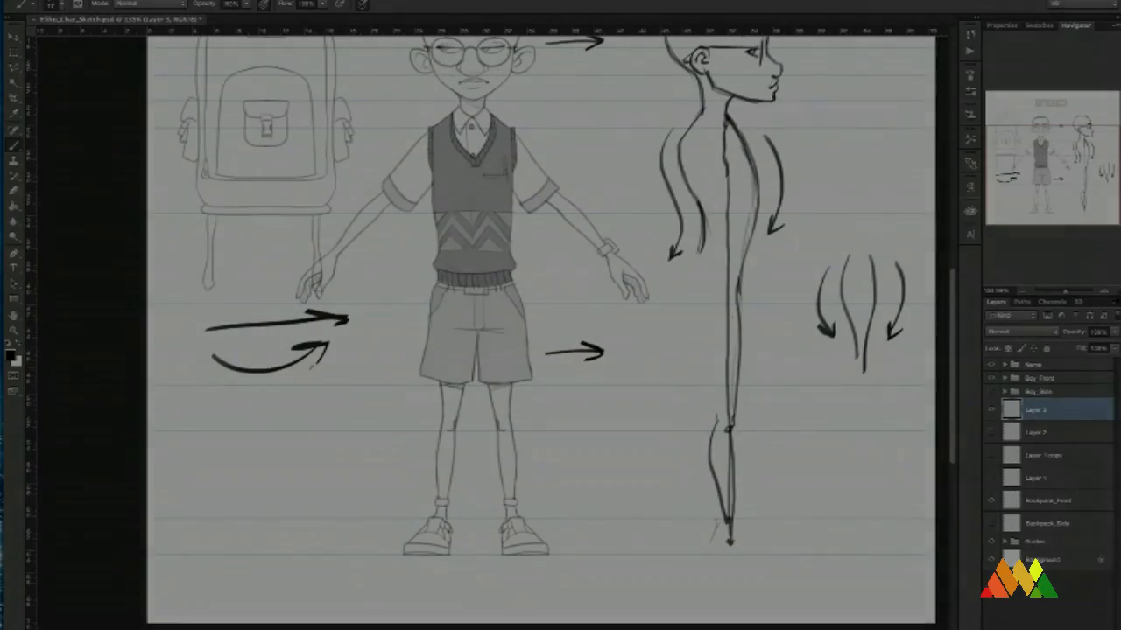